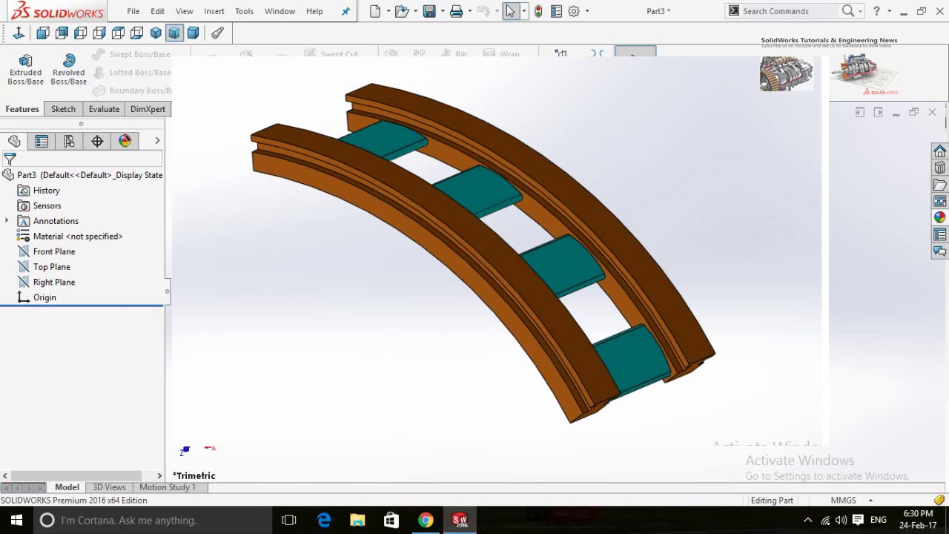
Step: Select the Front Plane in the FeatureManager tree
click(41, 252)
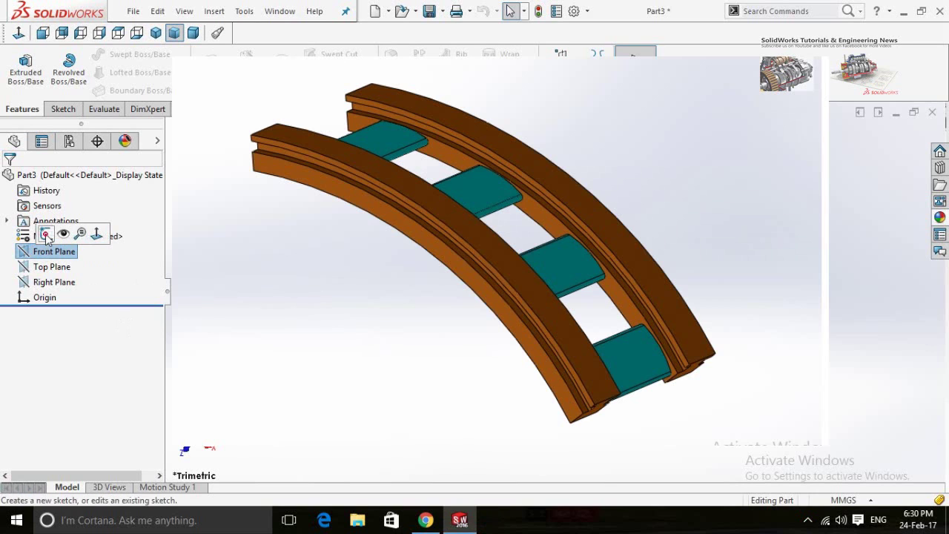
Step: Start a sketch on the Front Plane with the Line tool active
click(46, 235)
click(347, 316)
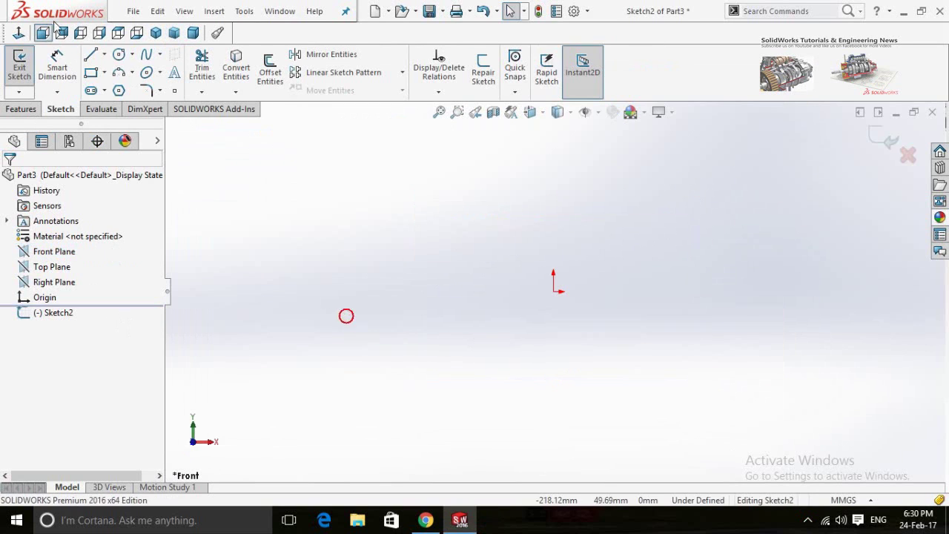
click(119, 54)
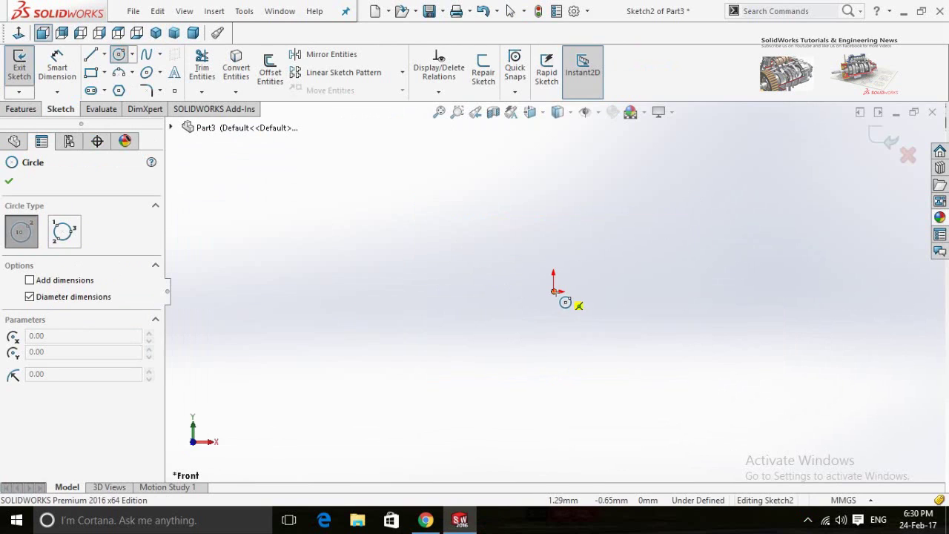
click(90, 55)
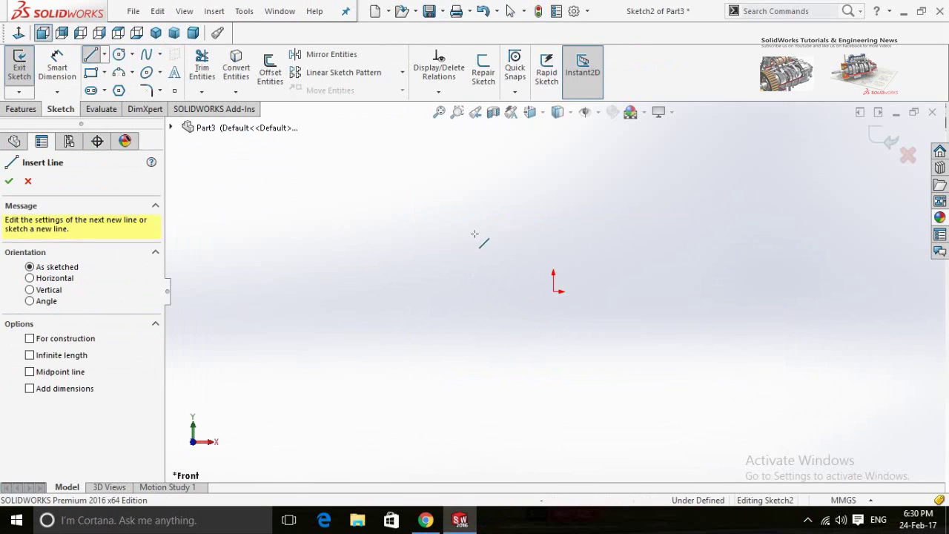
Step: Draw the profile's top edge, right side and right slot notch
click(482, 210)
click(622, 208)
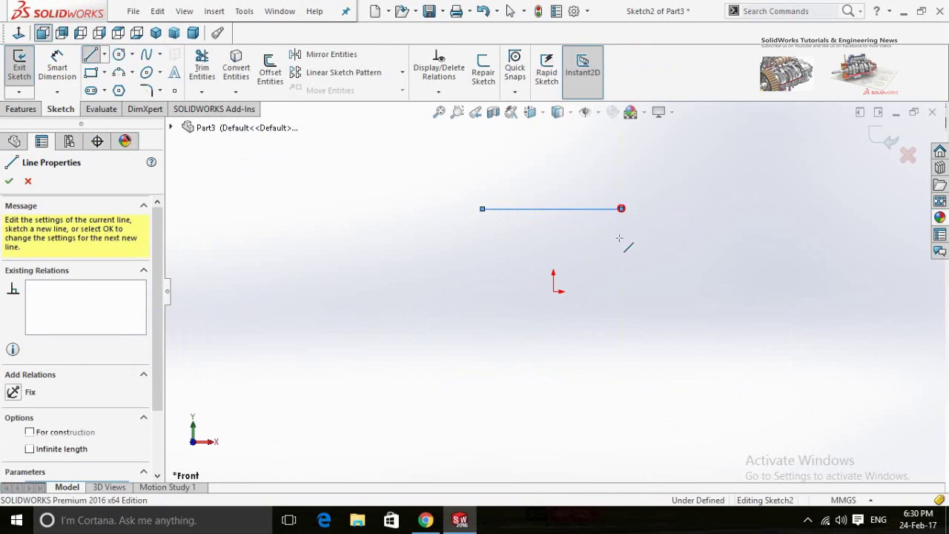
click(621, 262)
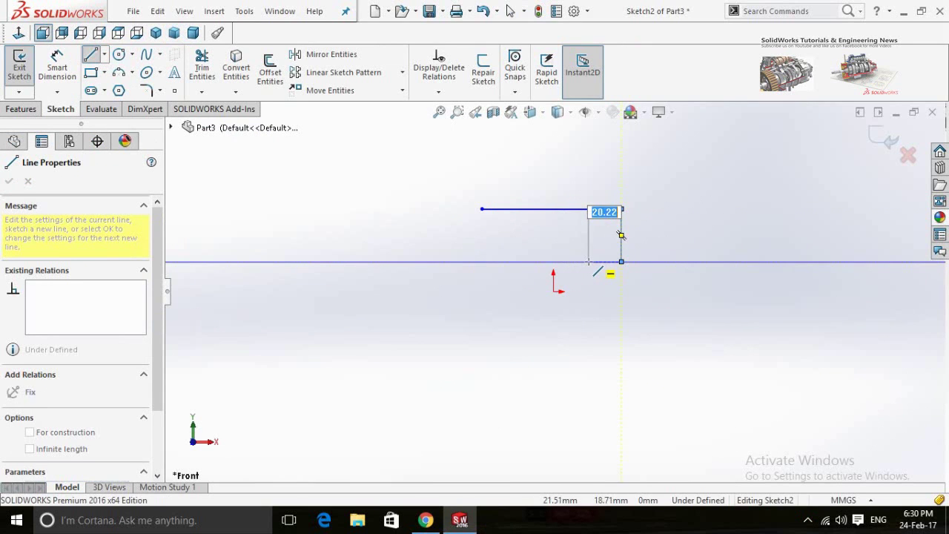
click(588, 261)
click(588, 283)
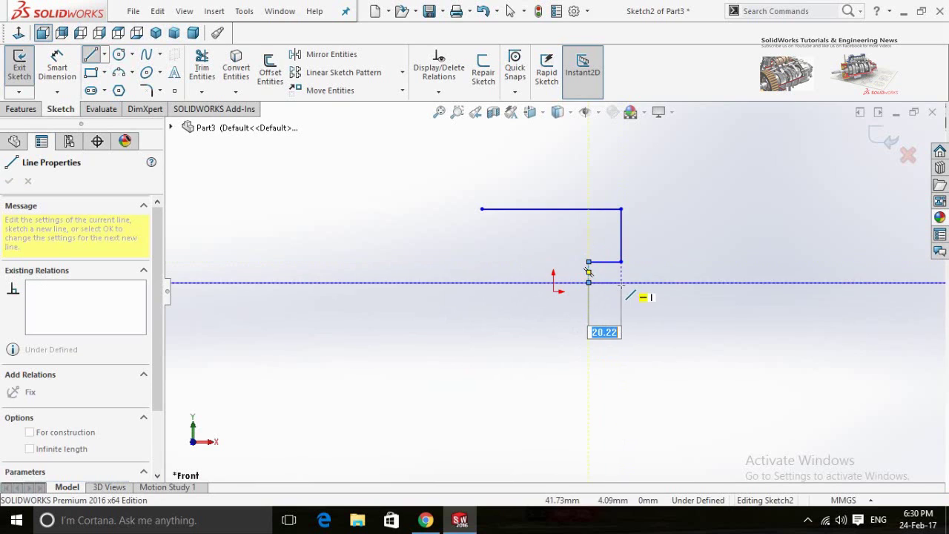
double_click(621, 282)
click(622, 283)
click(621, 318)
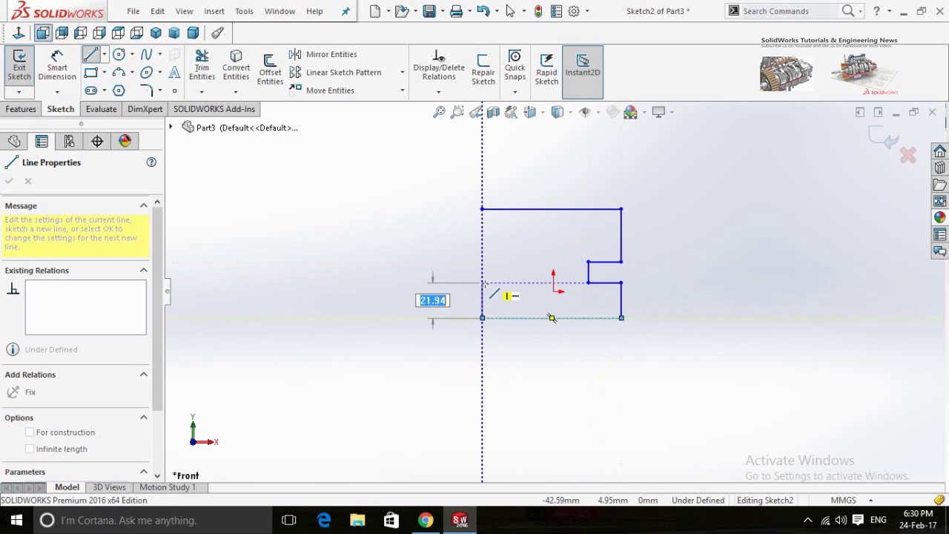
Step: Draw the bottom edge, left side and left notch, closing the profile at its start
click(481, 318)
click(482, 284)
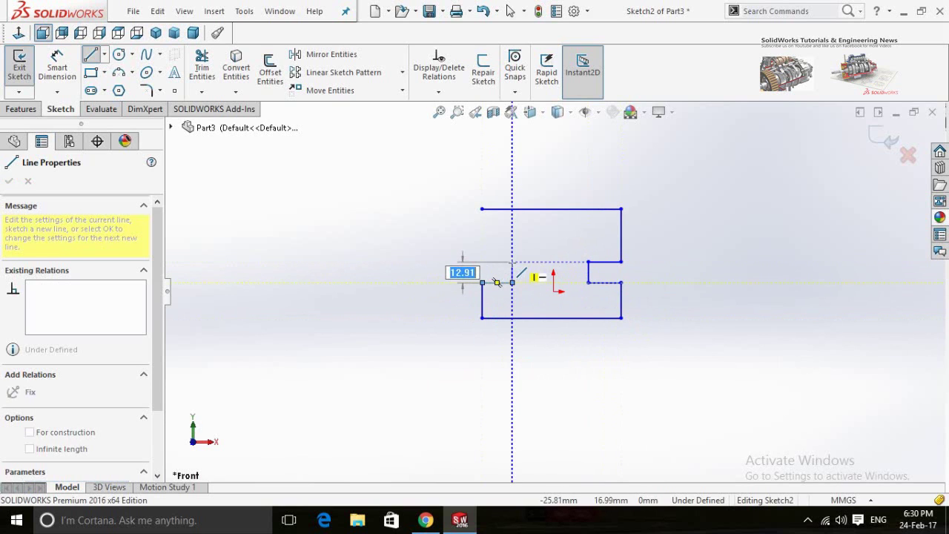
click(511, 283)
click(511, 261)
click(482, 261)
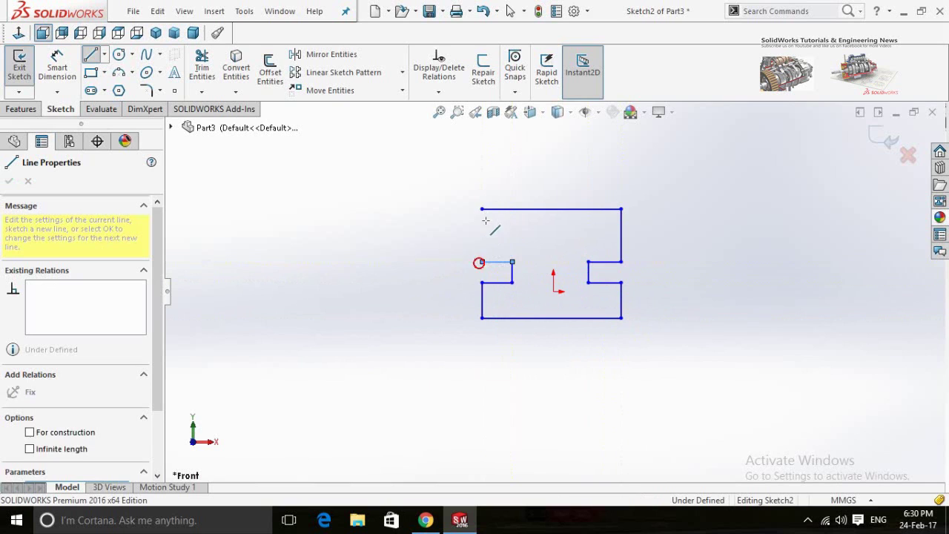
click(482, 209)
key(Escape)
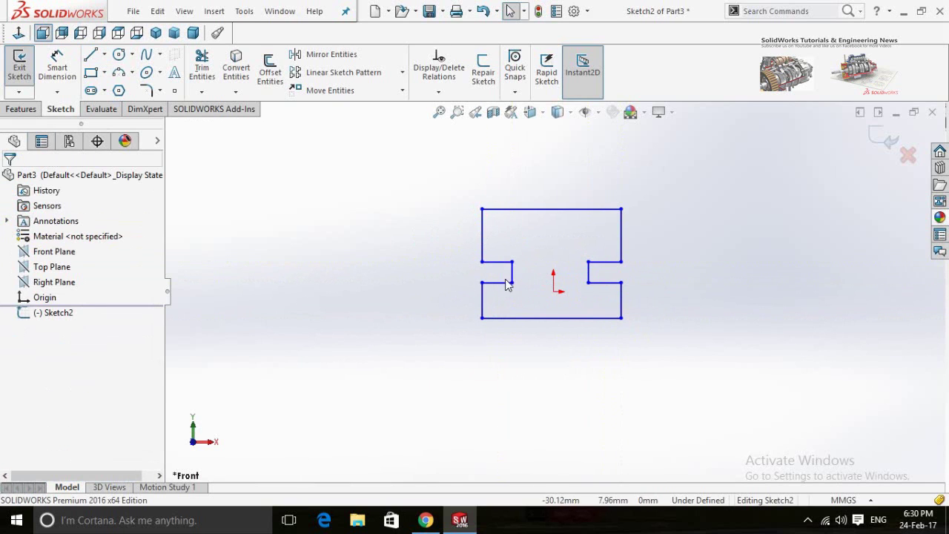
Step: Make the selected notch lines equal in length
mouse_move(608, 238)
mouse_down()
mouse_move(529, 272)
mouse_move(576, 258)
mouse_move(508, 286)
mouse_move(496, 304)
mouse_up()
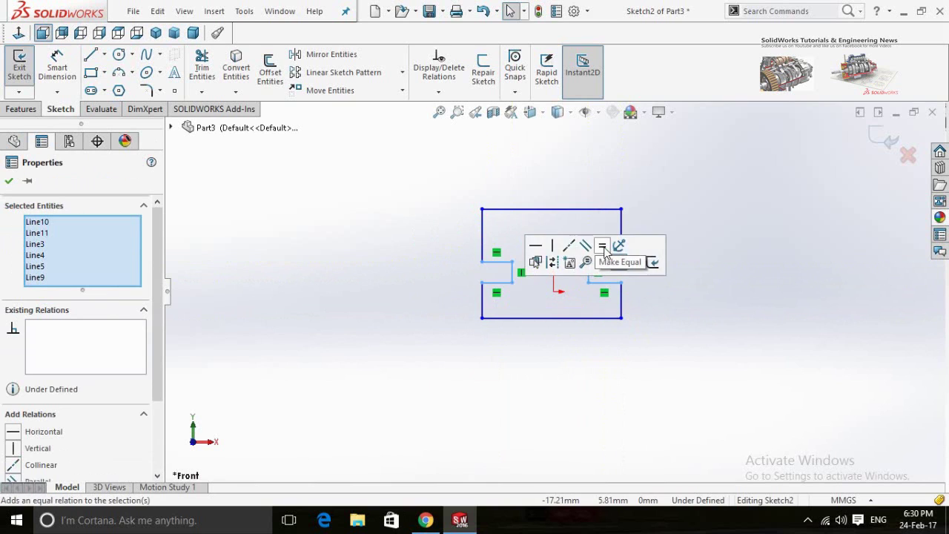
click(602, 249)
click(512, 371)
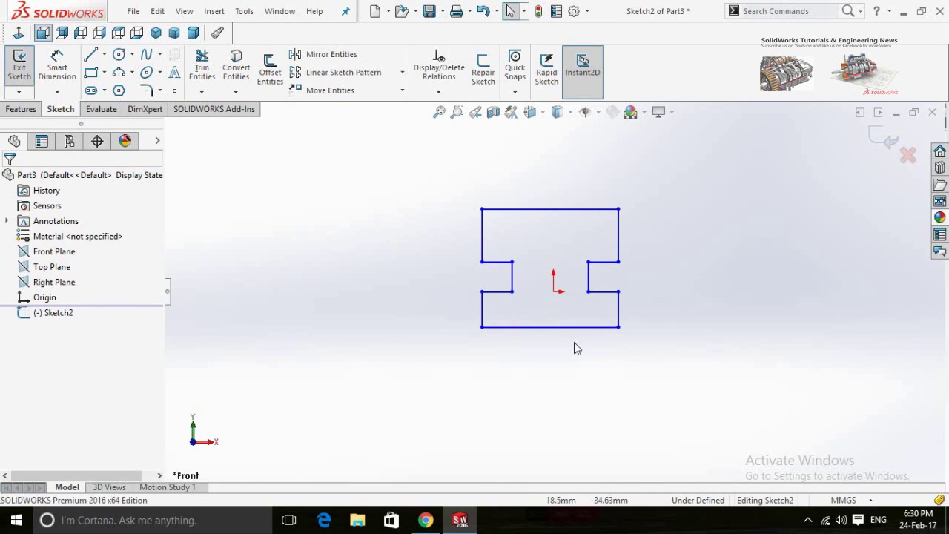
Step: Raise the bottom edge to shorten the profile, then exit Sketch2
drag(565, 327, 573, 316)
click(511, 396)
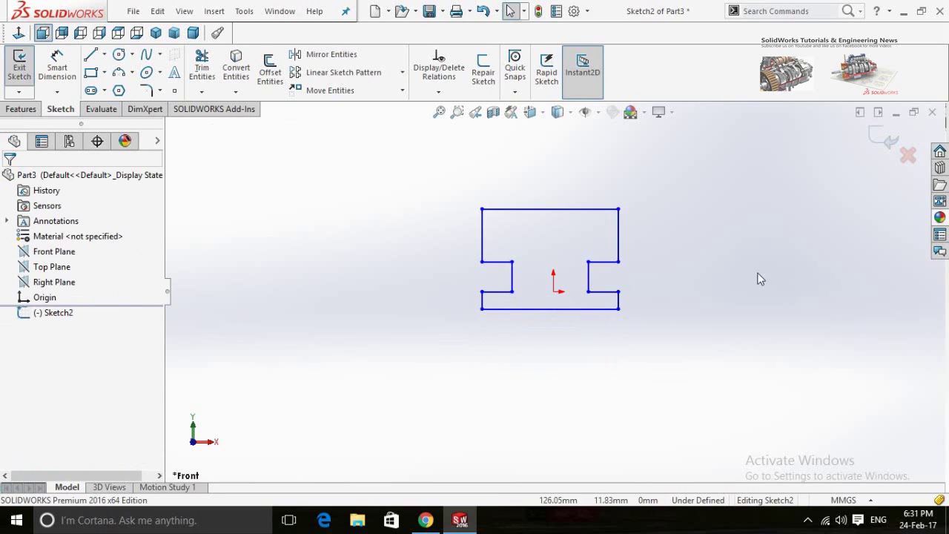
click(879, 141)
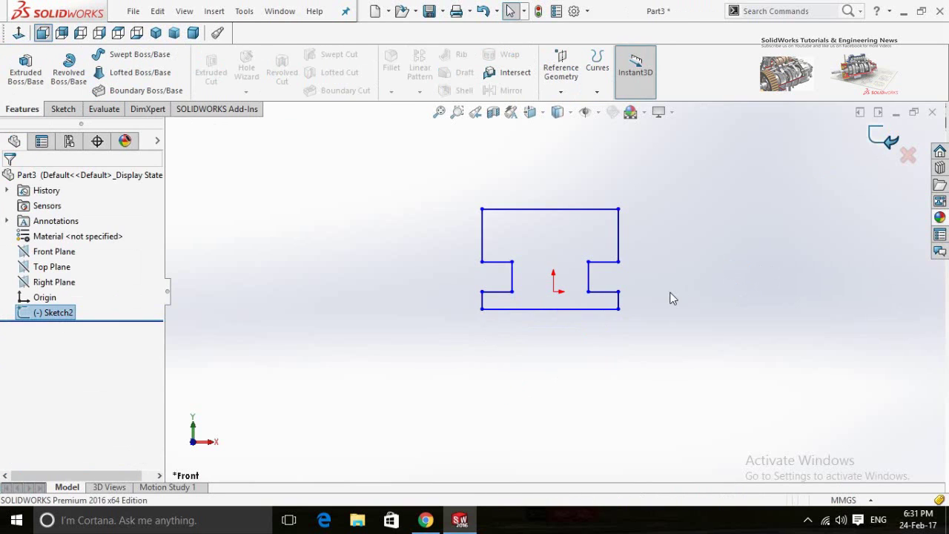
Step: Zoom out and orbit to see the profile in 3D, then select the Right Plane
click(596, 357)
key(z)
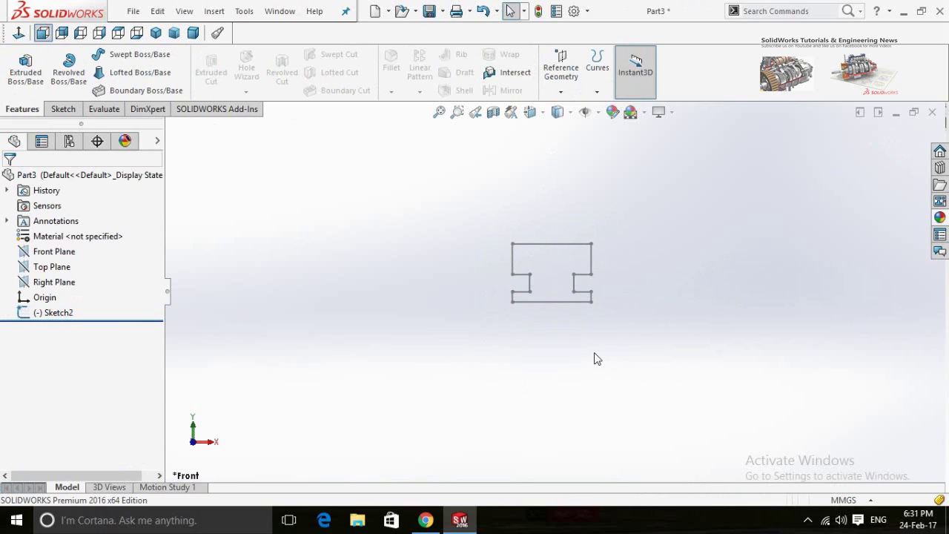
key(z)
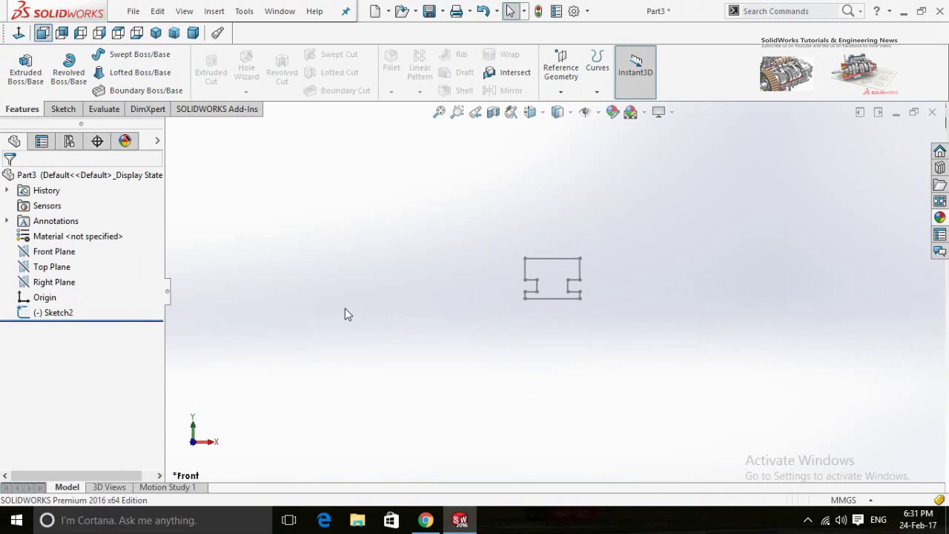
mouse_move(345, 315)
middle_down()
mouse_move(445, 321)
mouse_move(383, 324)
middle_up()
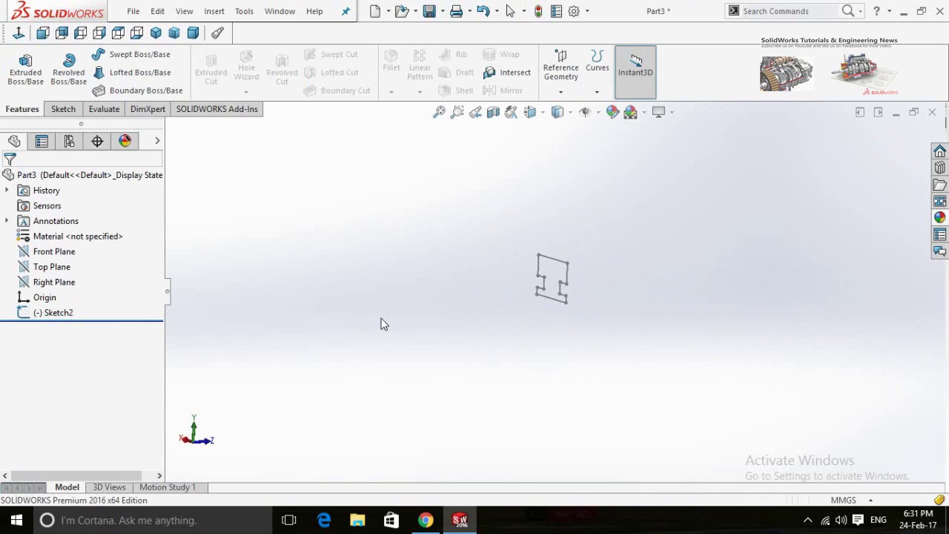
click(51, 282)
Step: On the Right Plane, draw a 3 Point Arc from the origin up to the upper left as the path
click(58, 263)
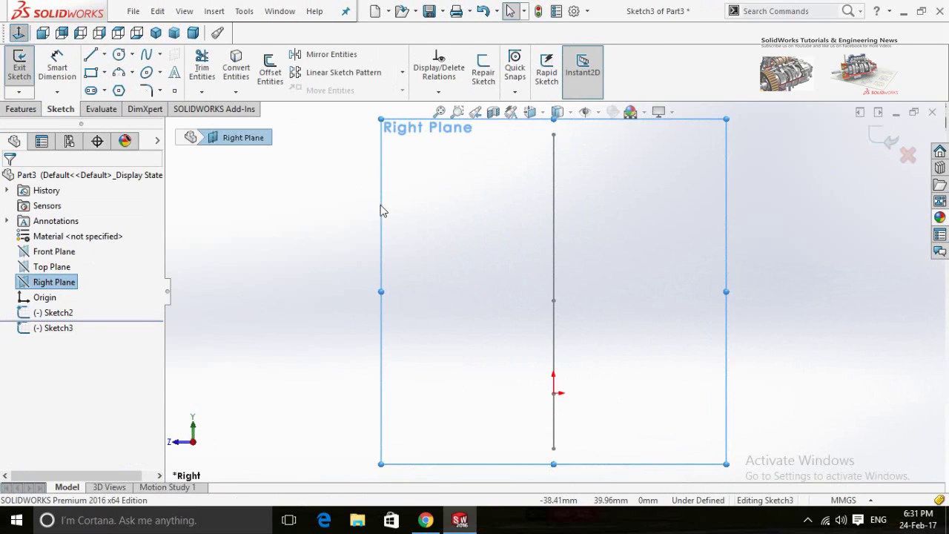
click(423, 306)
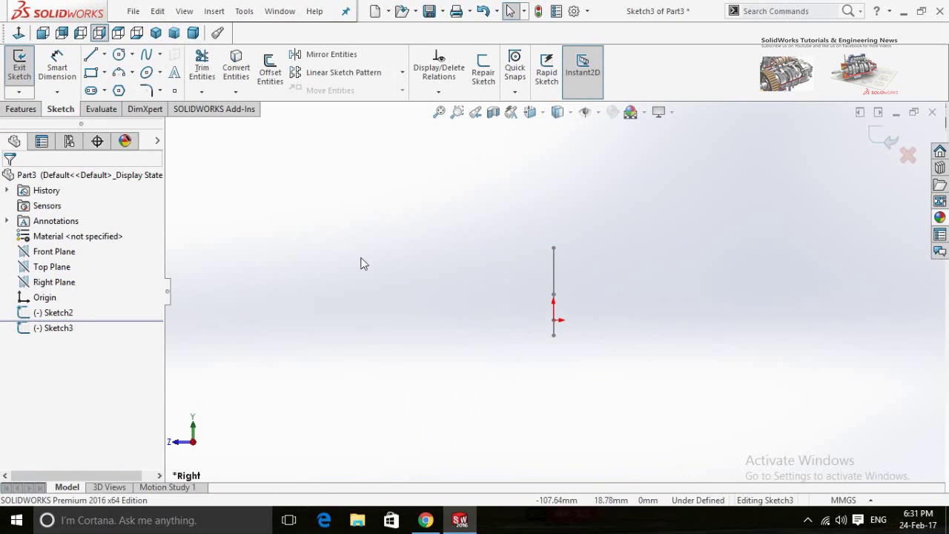
click(119, 74)
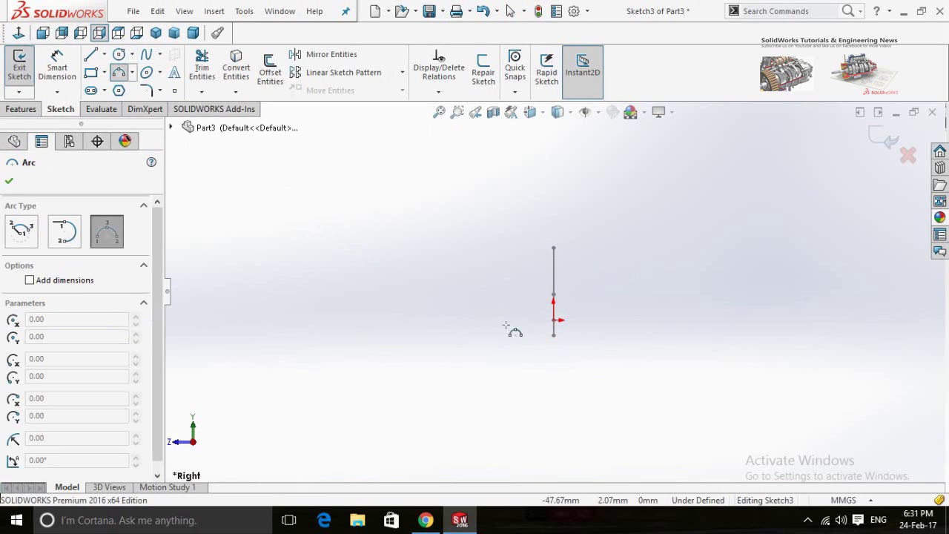
scroll(543, 301, down, 1)
click(556, 305)
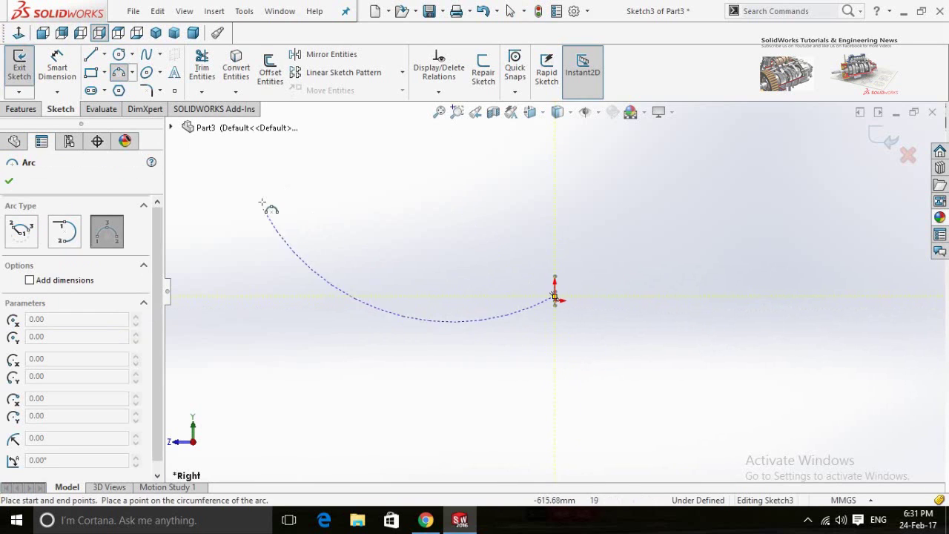
click(222, 162)
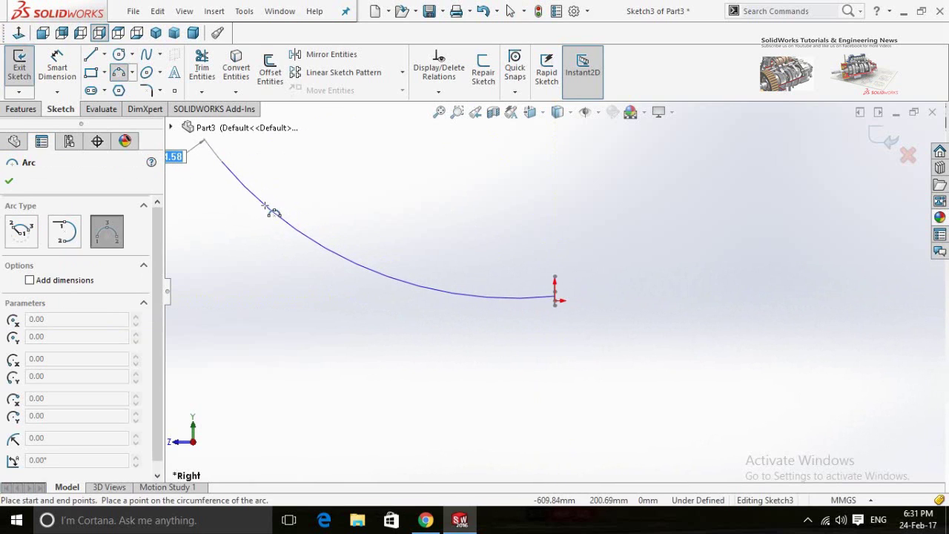
click(268, 209)
key(Escape)
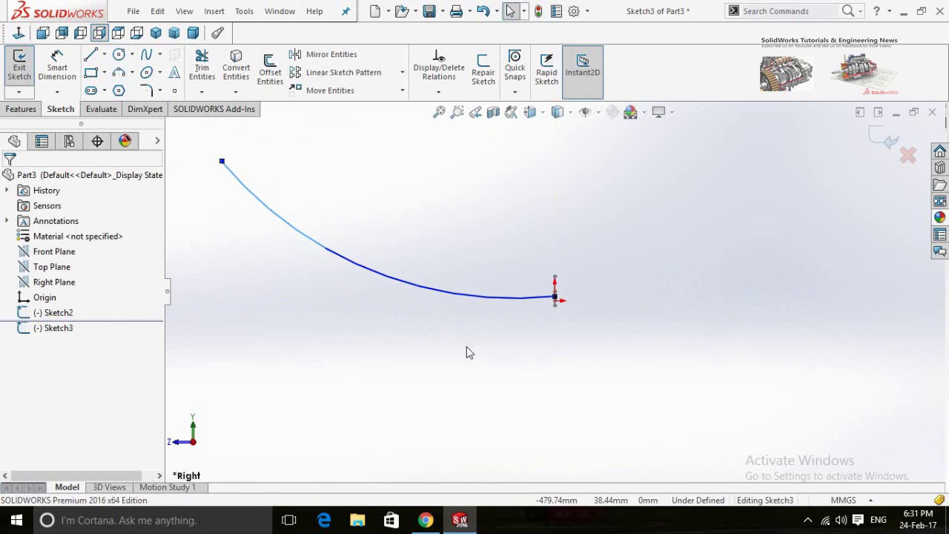
mouse_move(517, 328)
middle_down()
mouse_move(527, 324)
mouse_move(450, 333)
mouse_move(522, 333)
middle_up()
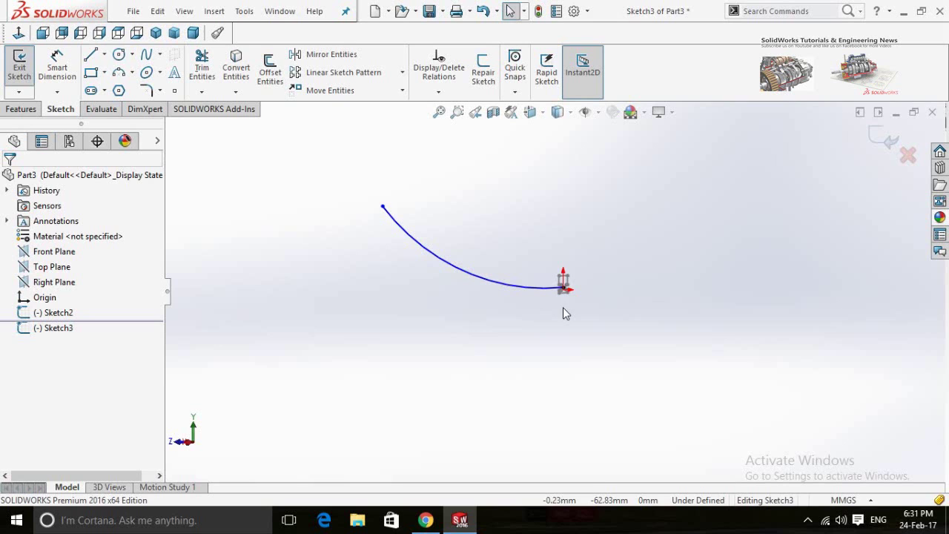
Step: Sweep the T-slot sketch along the arc path to create the solid curved rail Sweep1
click(29, 110)
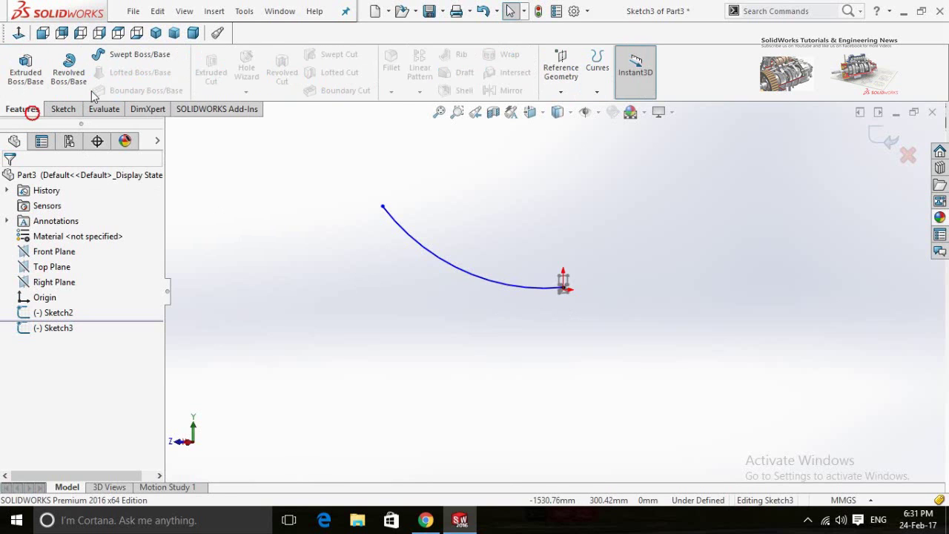
click(120, 61)
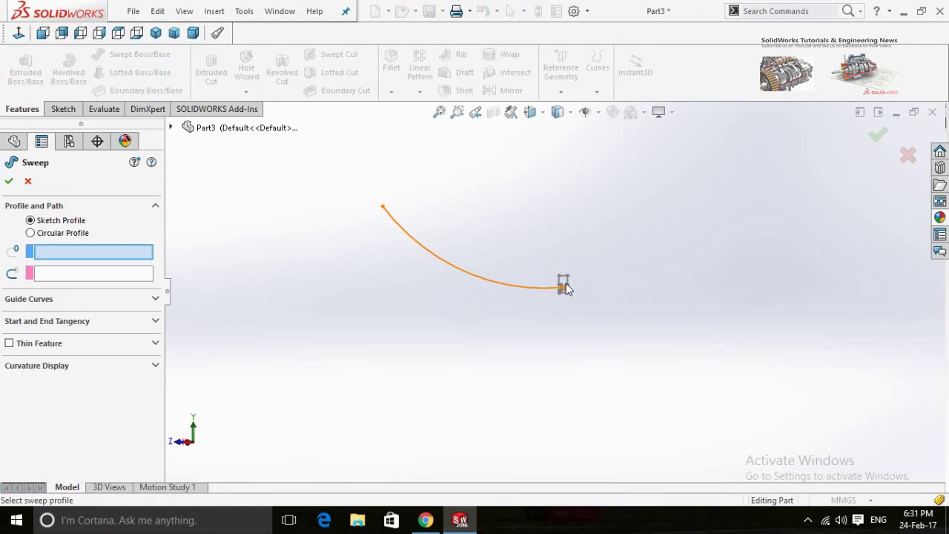
click(556, 310)
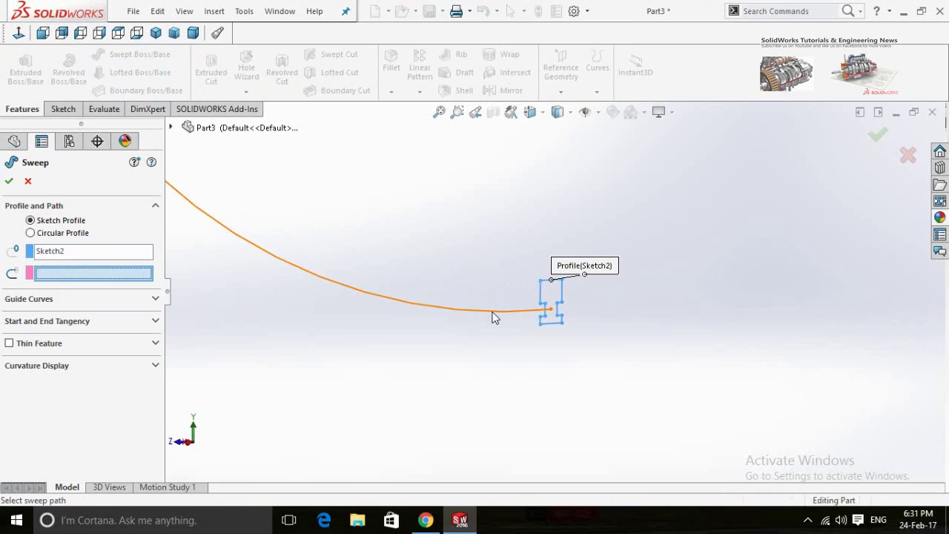
click(492, 319)
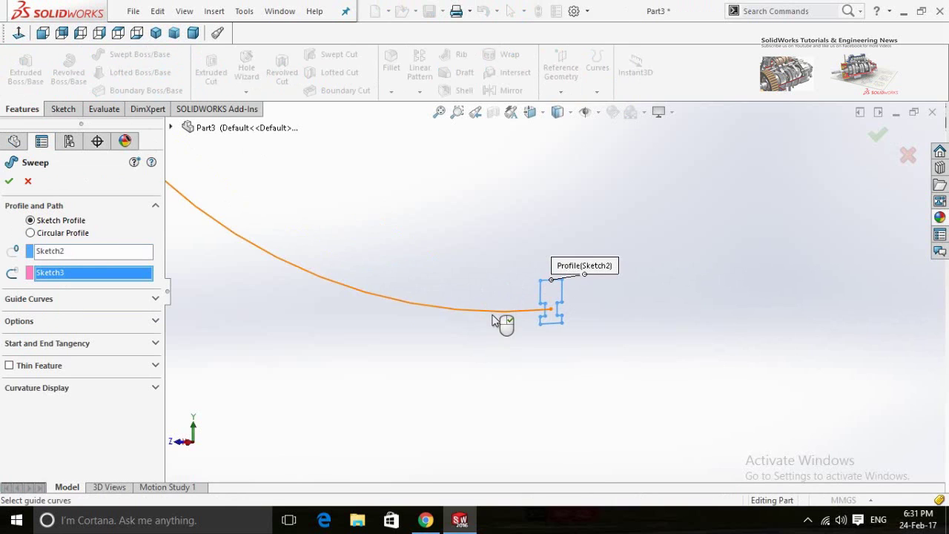
click(9, 180)
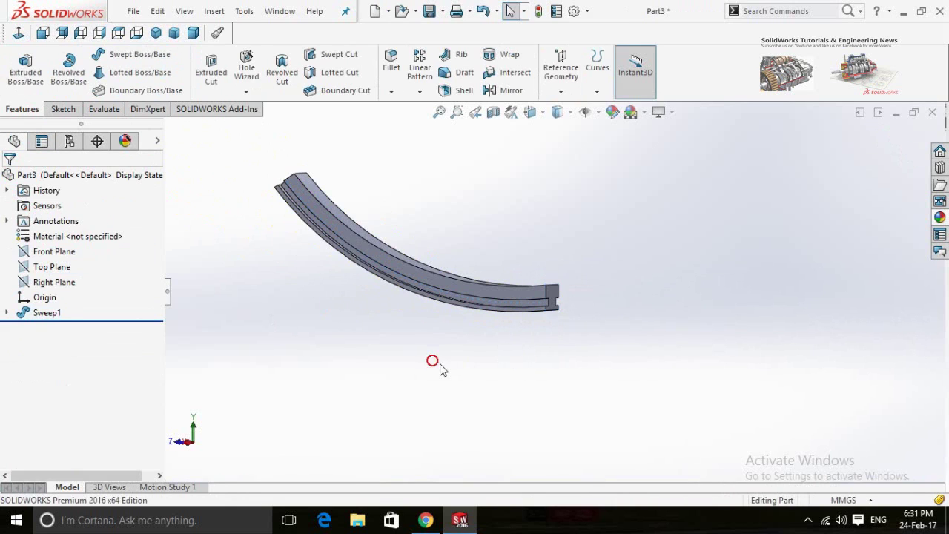
middle_drag(446, 370, 491, 315)
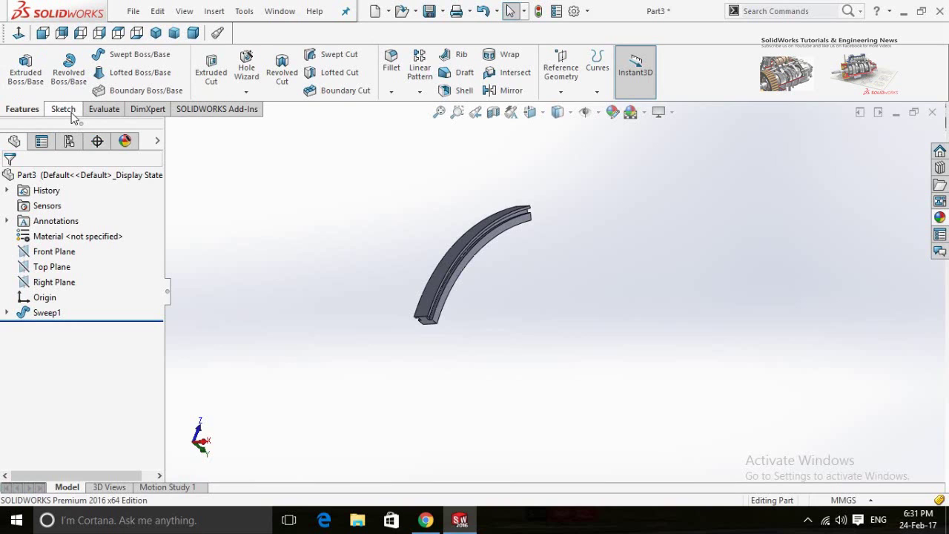
Step: Start a linear pattern with Right Plane as Direction 1 and the Sweep1 body selected
click(420, 70)
click(172, 128)
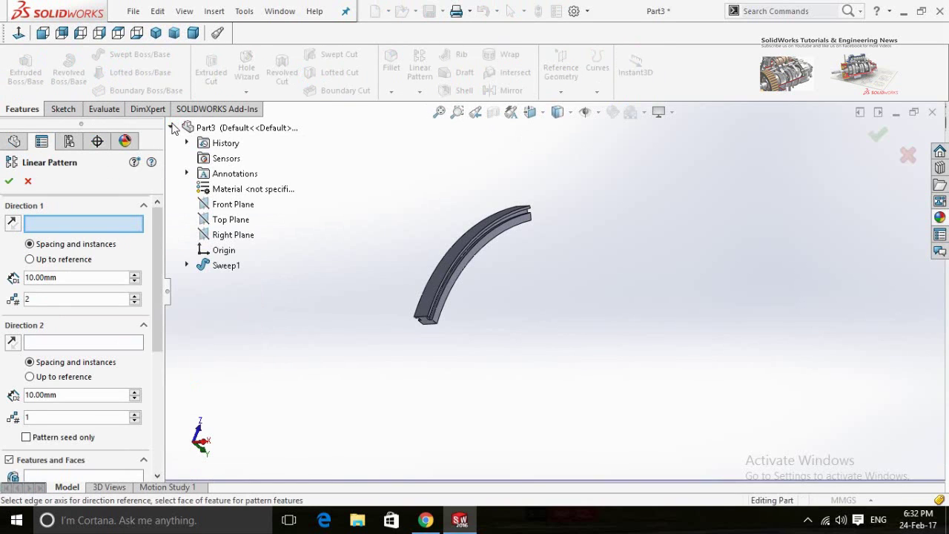
click(172, 128)
click(172, 127)
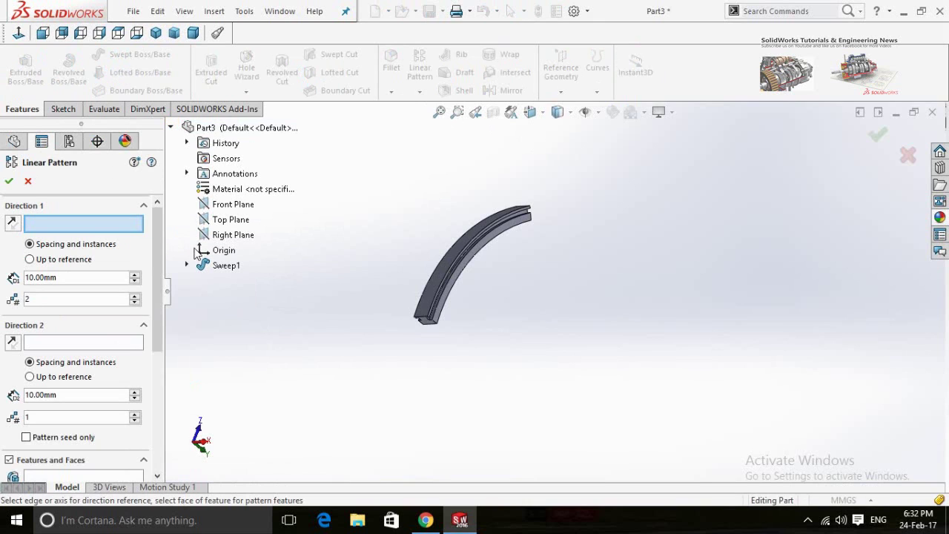
click(215, 235)
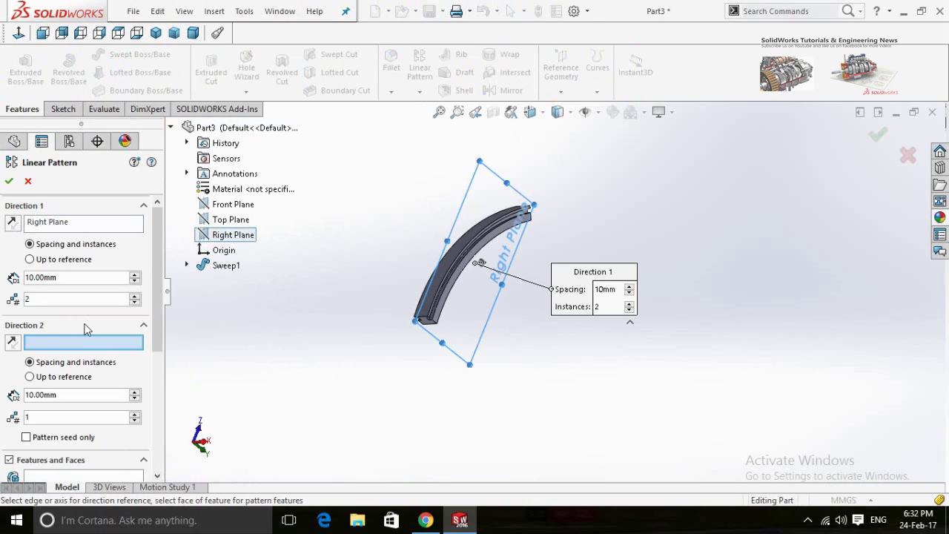
scroll(55, 324, down, 3)
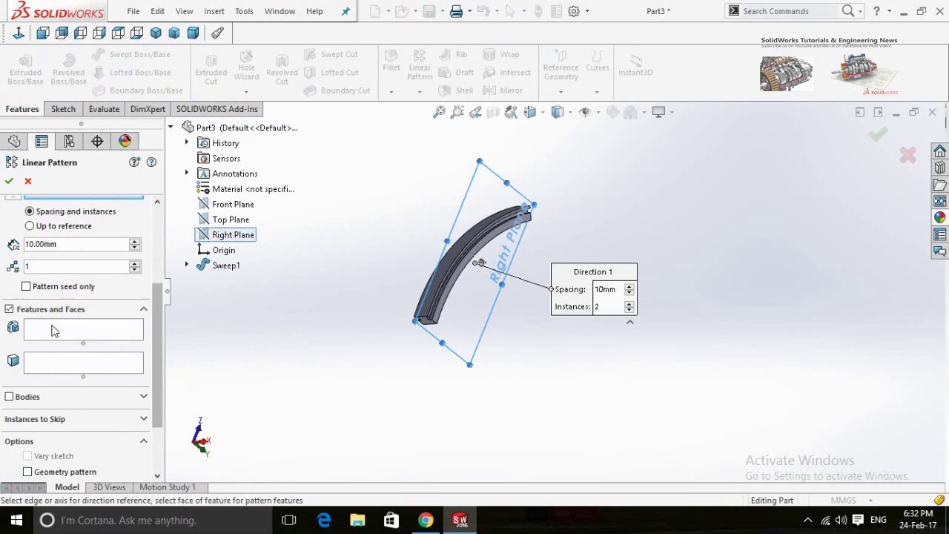
click(55, 325)
click(9, 397)
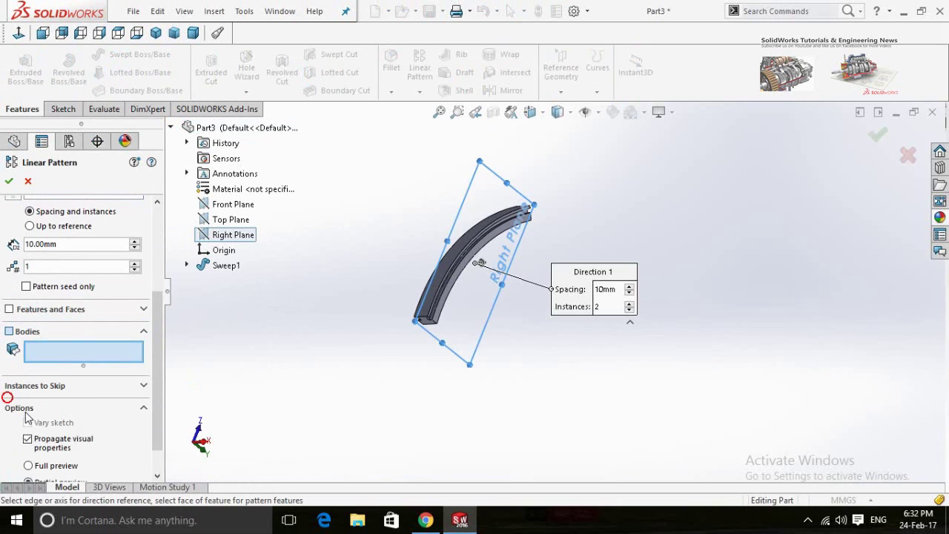
click(442, 295)
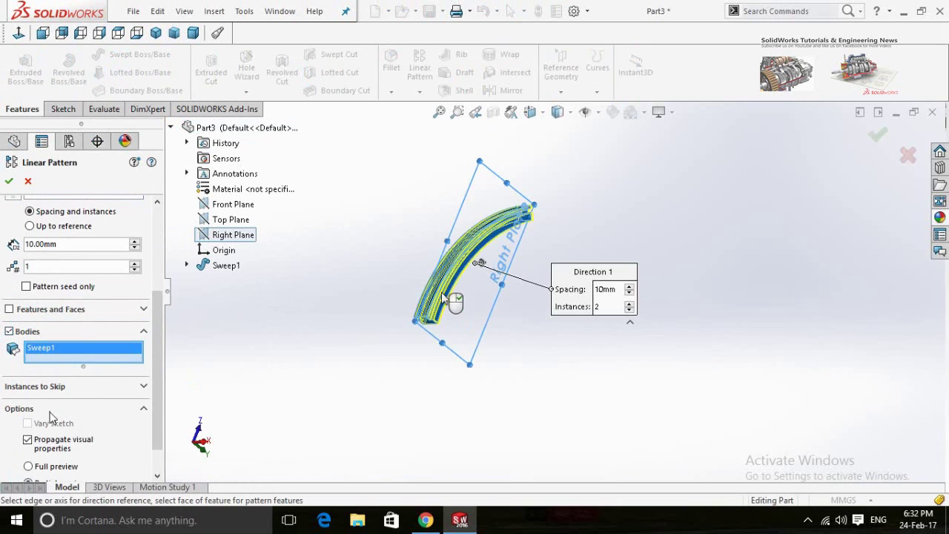
Step: Set the pattern spacing to 12in and confirm, creating the second rail
middle_drag(337, 383, 263, 363)
scroll(164, 416, up, 4)
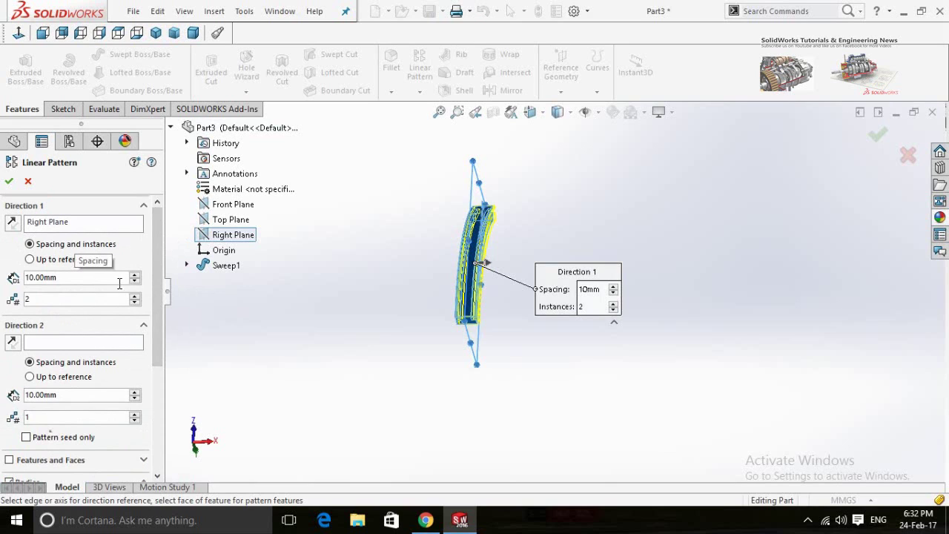
double_click(100, 278)
text(12in)
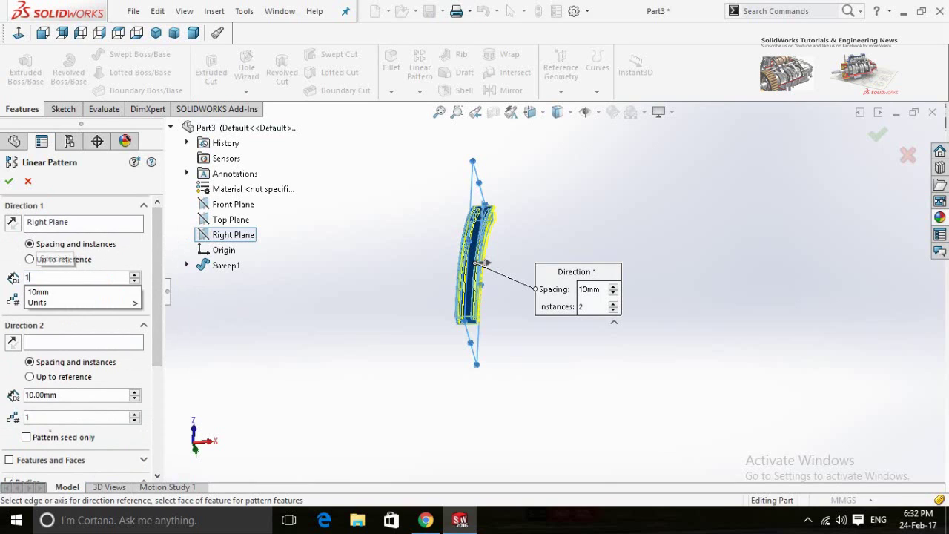
key(Return)
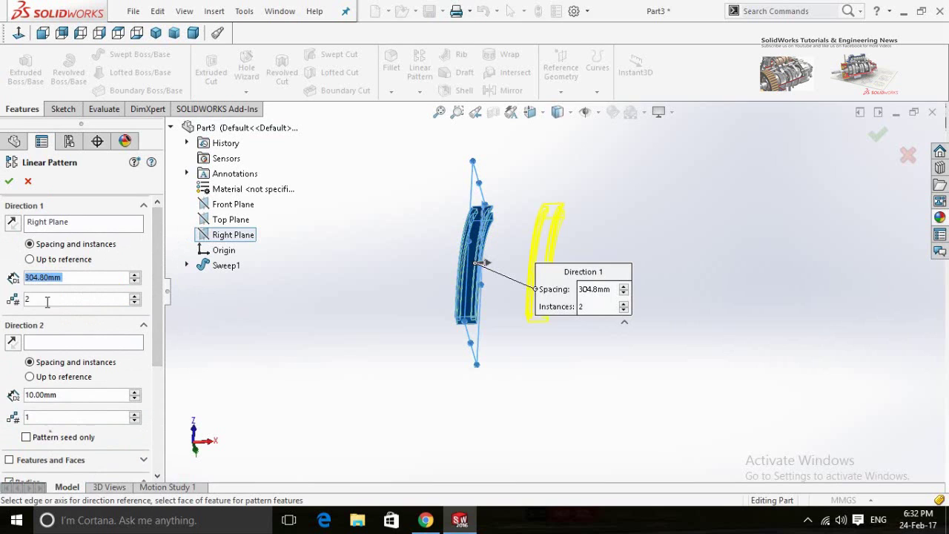
click(9, 181)
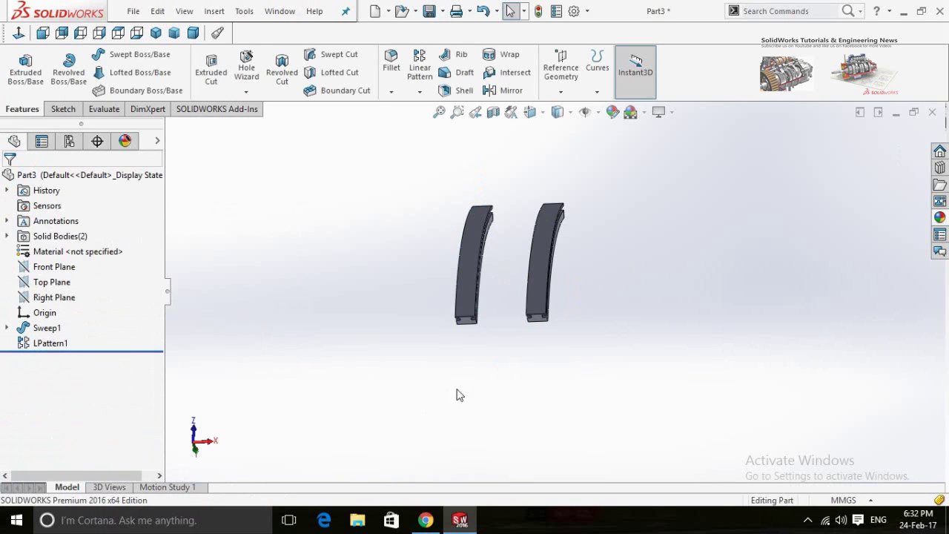
Step: Start a sketch on the first rail's face and view it Normal To
mouse_move(455, 394)
middle_down()
mouse_move(470, 386)
mouse_move(453, 398)
middle_up()
scroll(464, 308, down, 5)
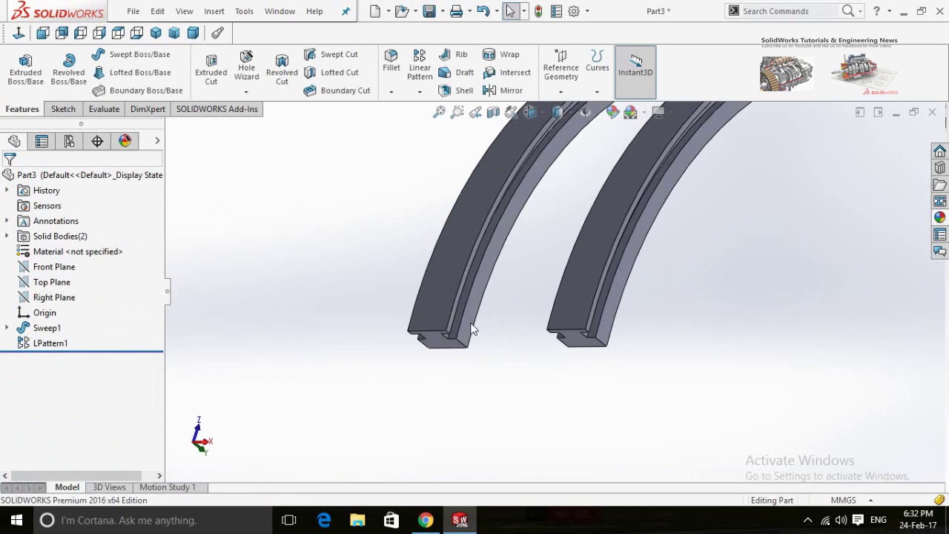
click(468, 327)
click(522, 284)
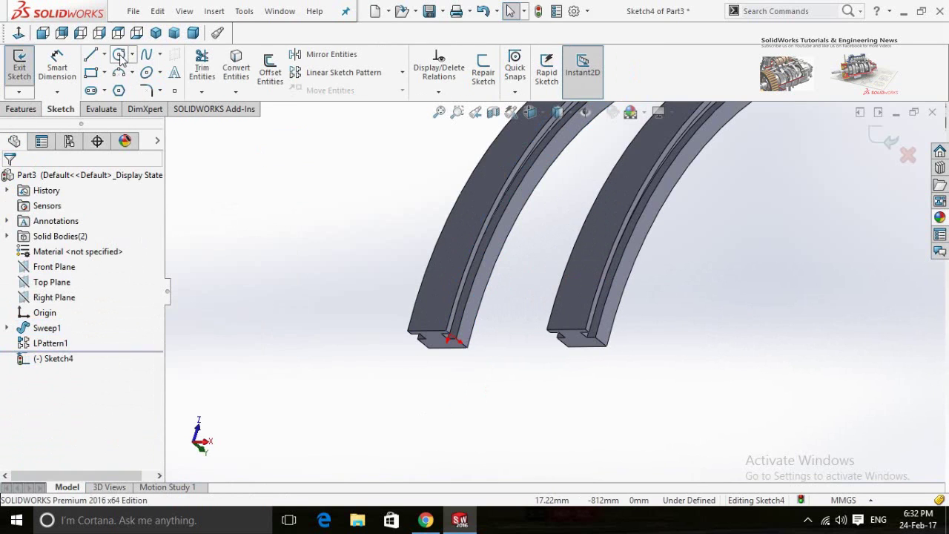
click(19, 32)
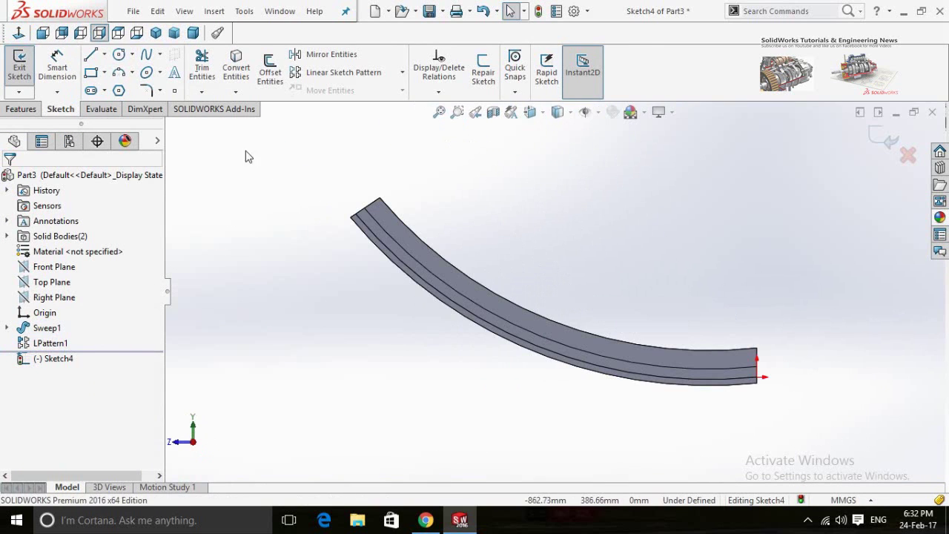
Step: Draw a 3 Point Arc Slot near the rail end
click(103, 90)
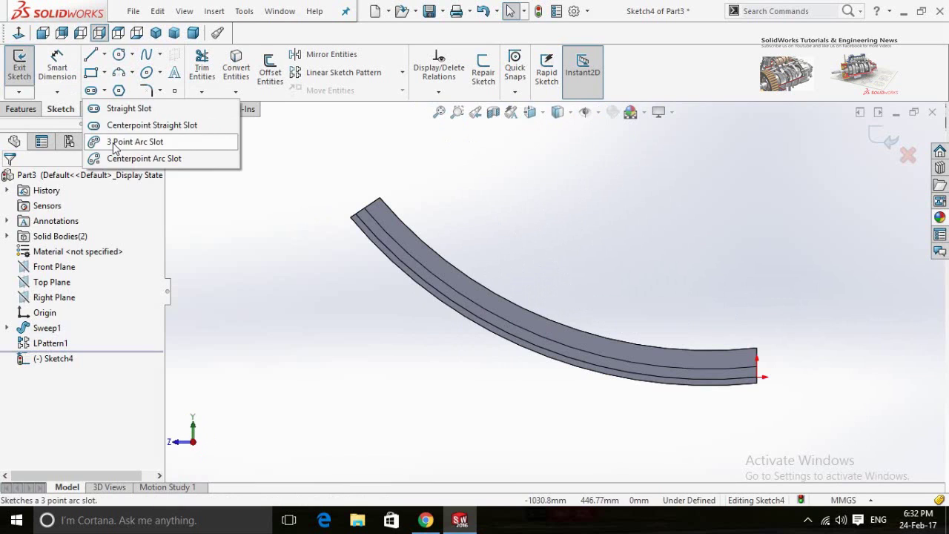
click(126, 141)
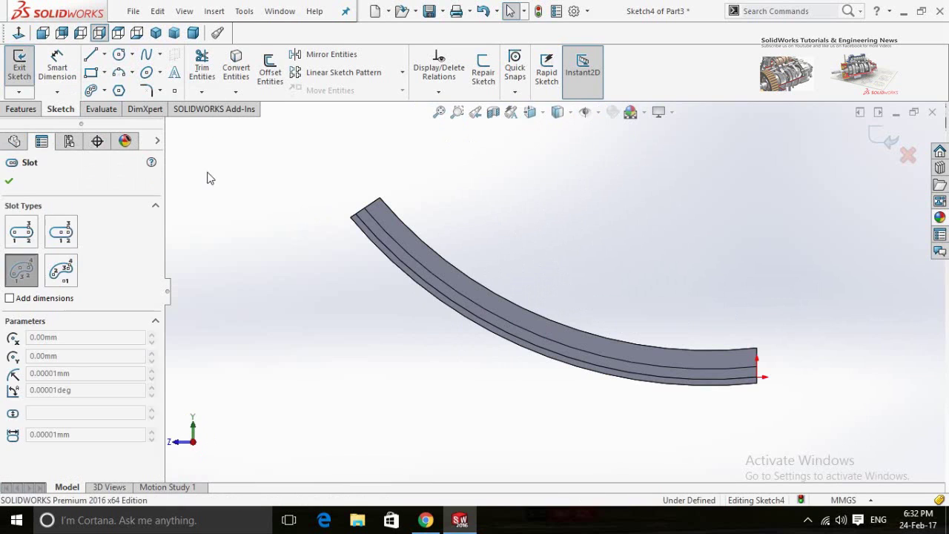
click(104, 91)
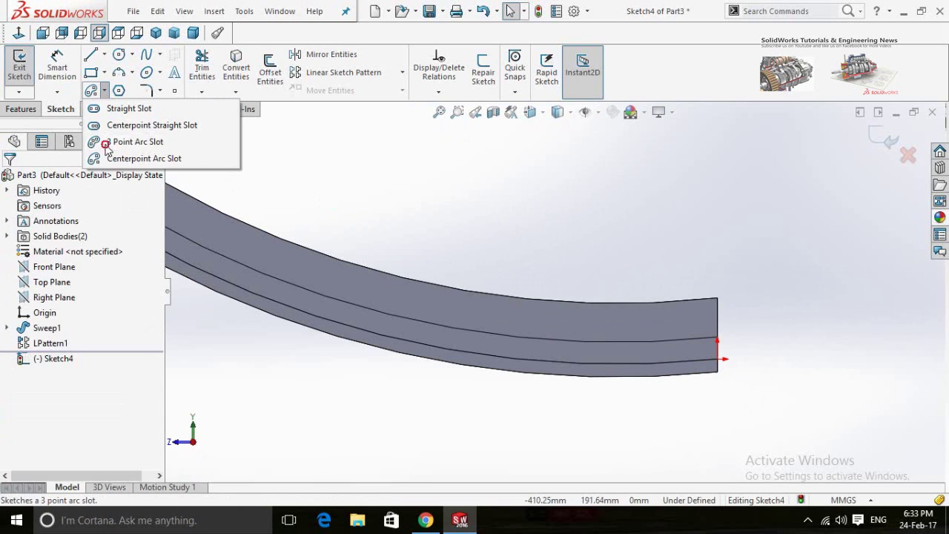
click(111, 142)
click(713, 336)
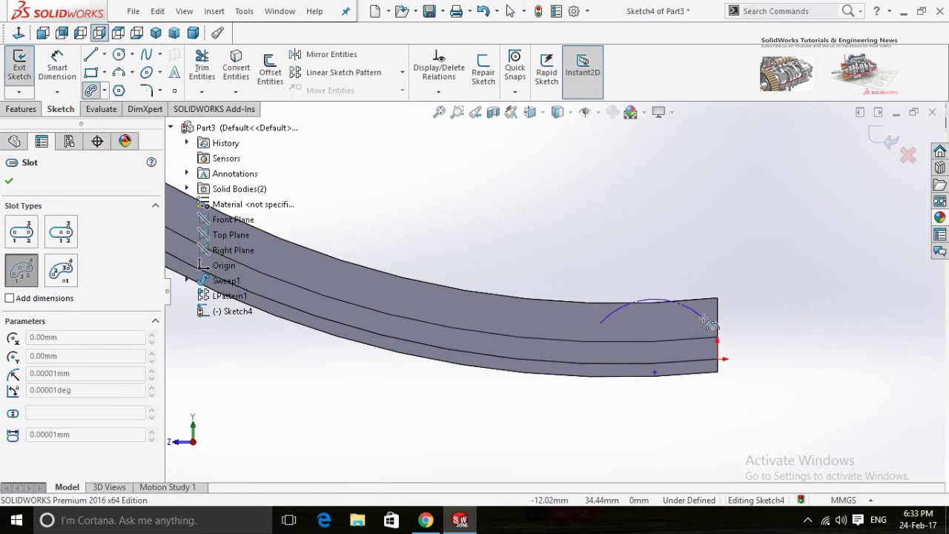
click(651, 328)
click(654, 318)
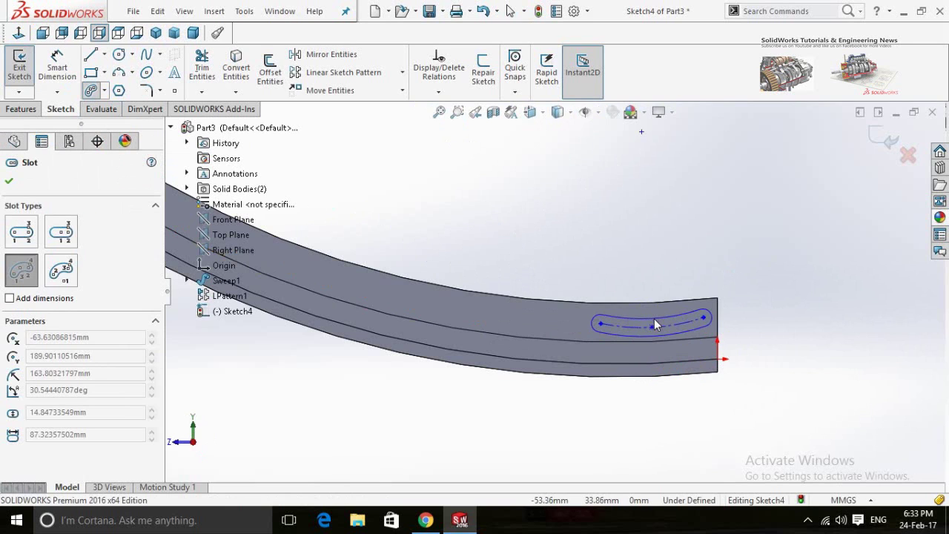
key(Escape)
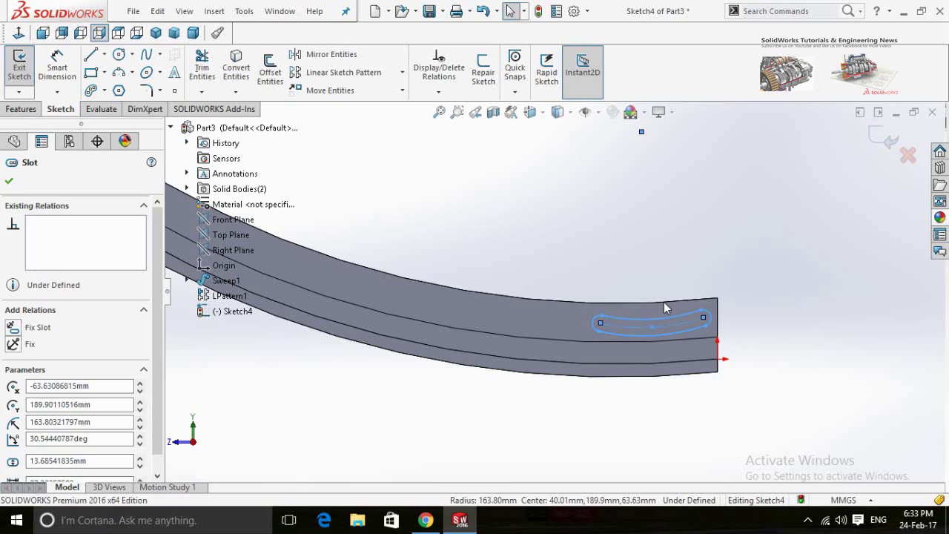
Step: Try relating the slot arc radius to the rail's top edge, undoing the equal relation and cancelling dimensions
ctrl+click(664, 302)
click(752, 243)
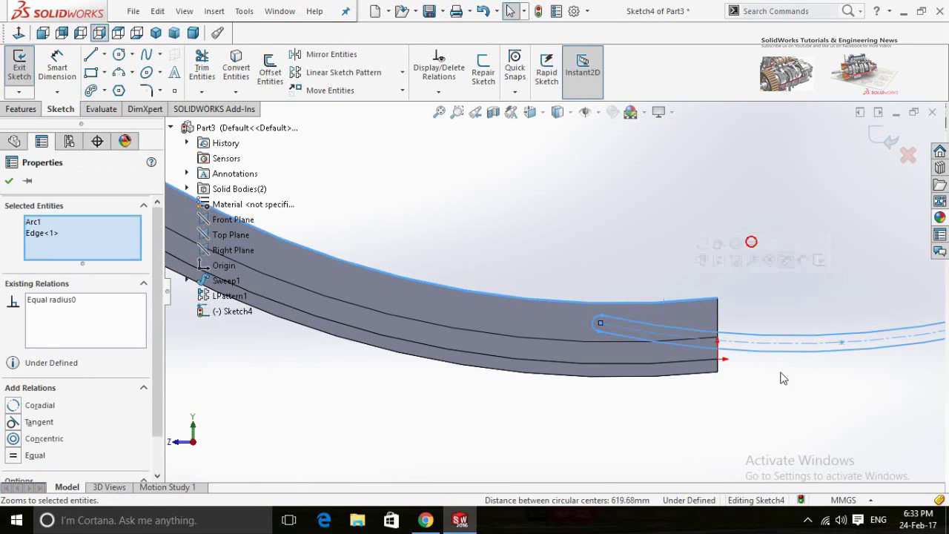
key(ctrl+z)
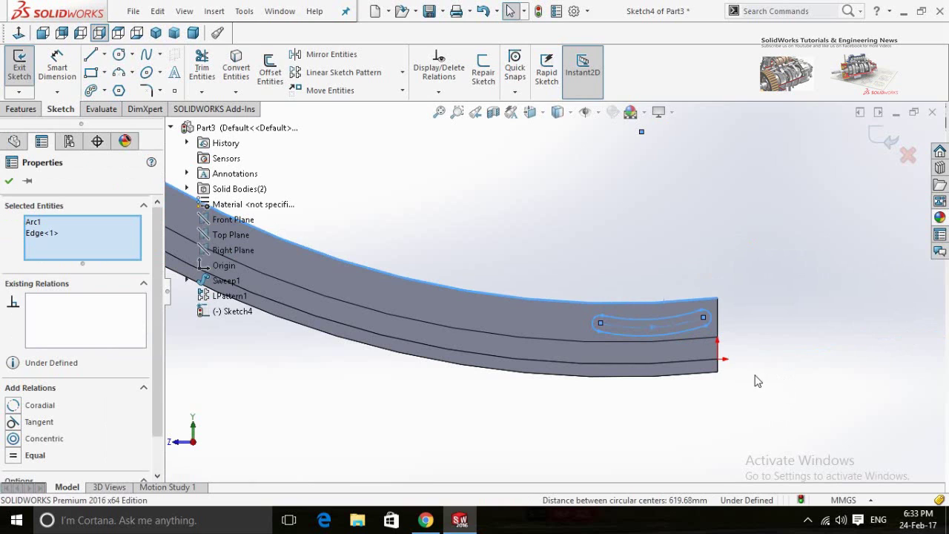
right_drag(755, 422, 753, 451)
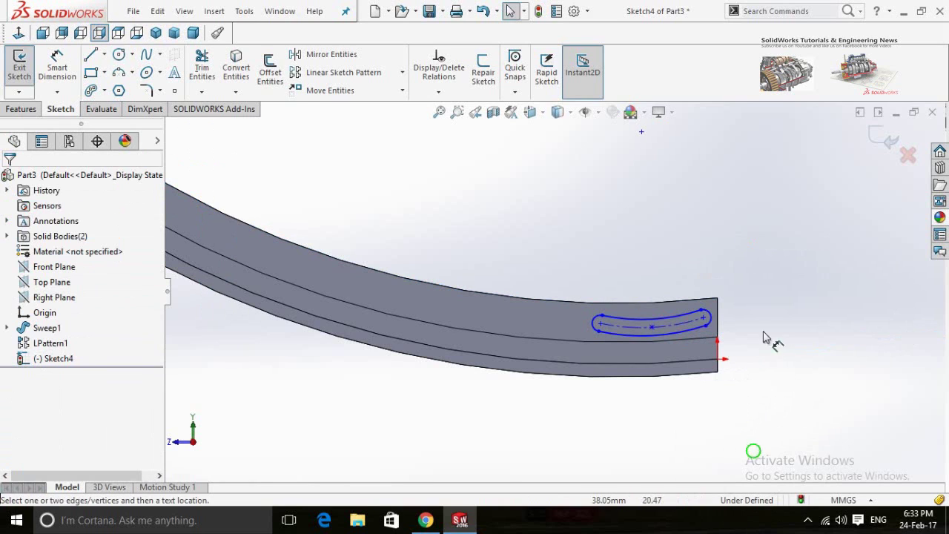
click(624, 302)
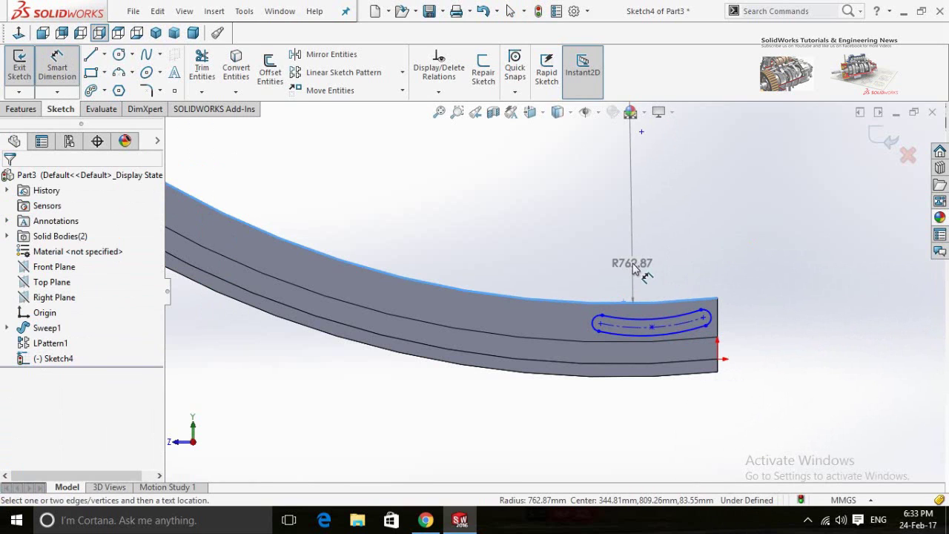
key(Escape)
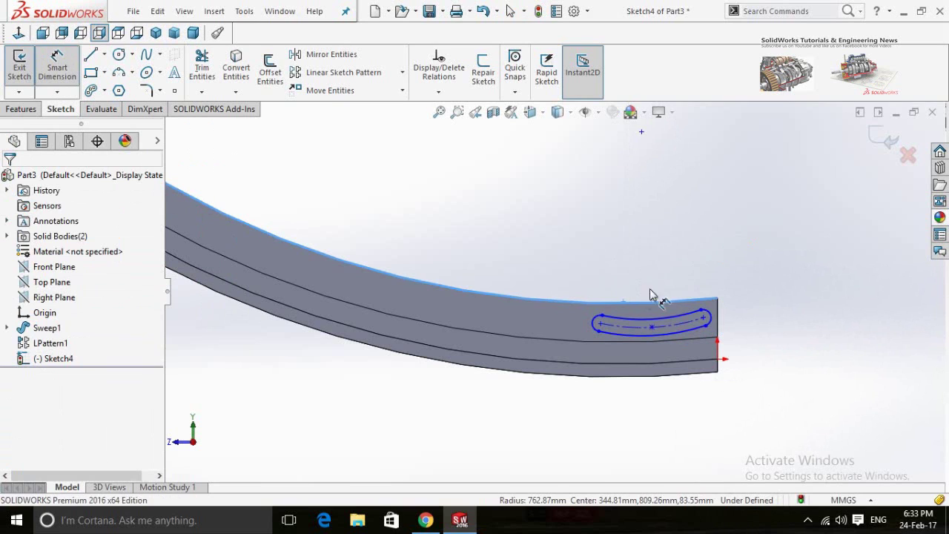
click(629, 328)
key(Escape)
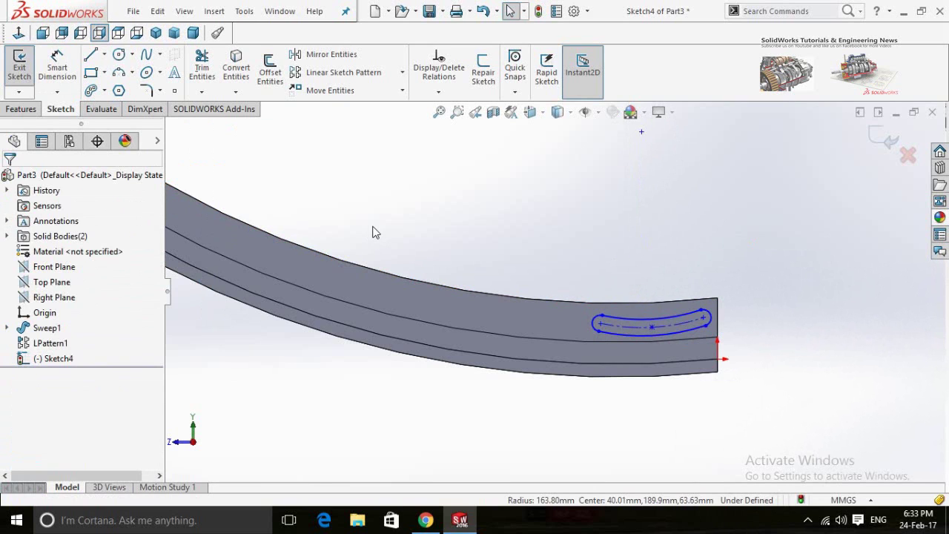
scroll(375, 232, up, 3)
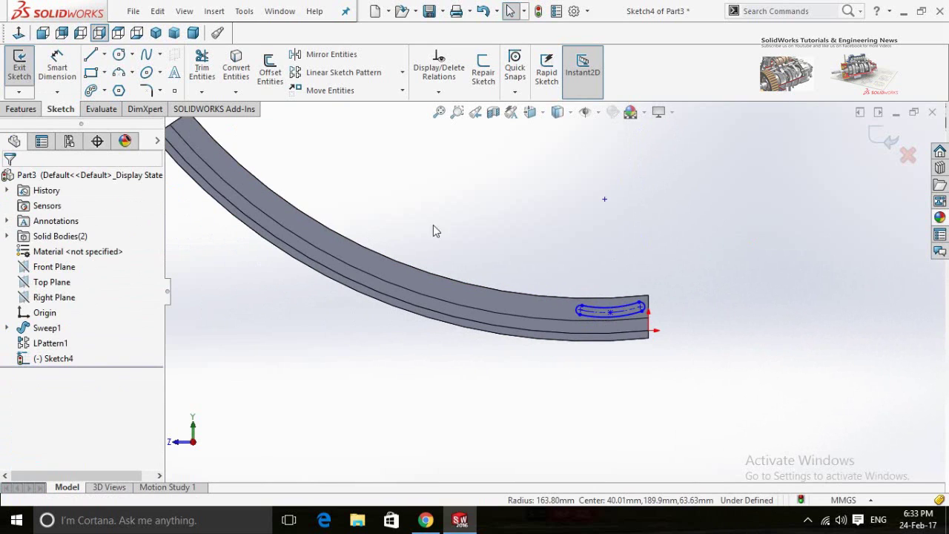
click(18, 111)
Step: Extrude the slot up to the other rail's edge, forming Boss-Extrude1 as the first cross link
click(24, 70)
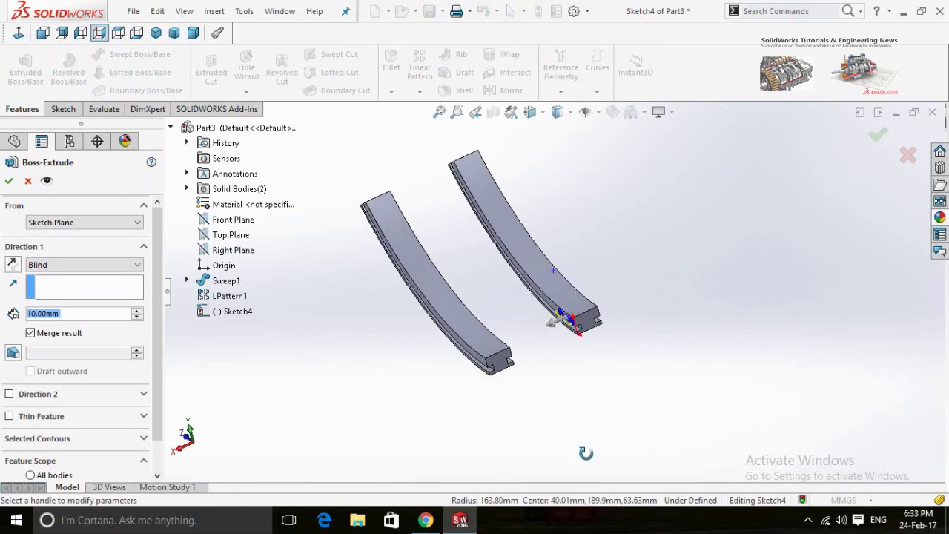
scroll(497, 345, down, 6)
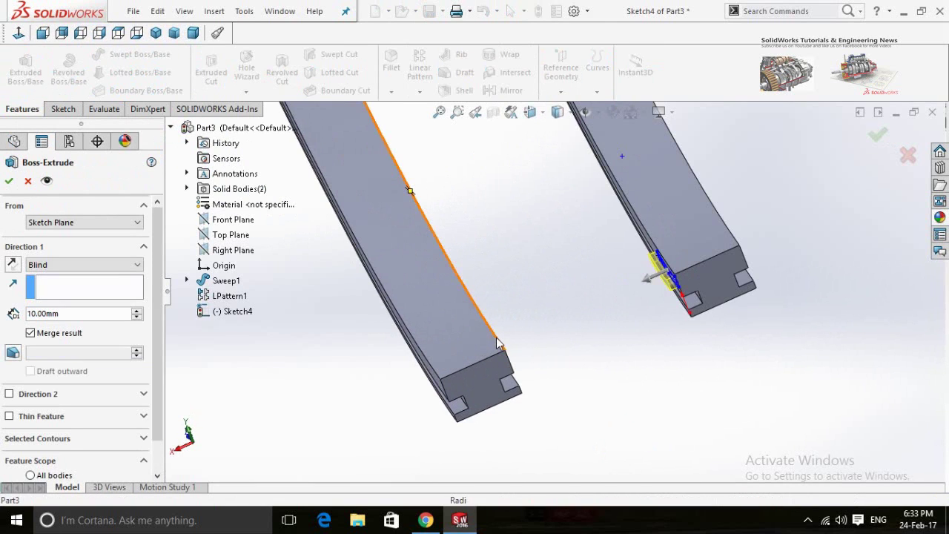
click(497, 343)
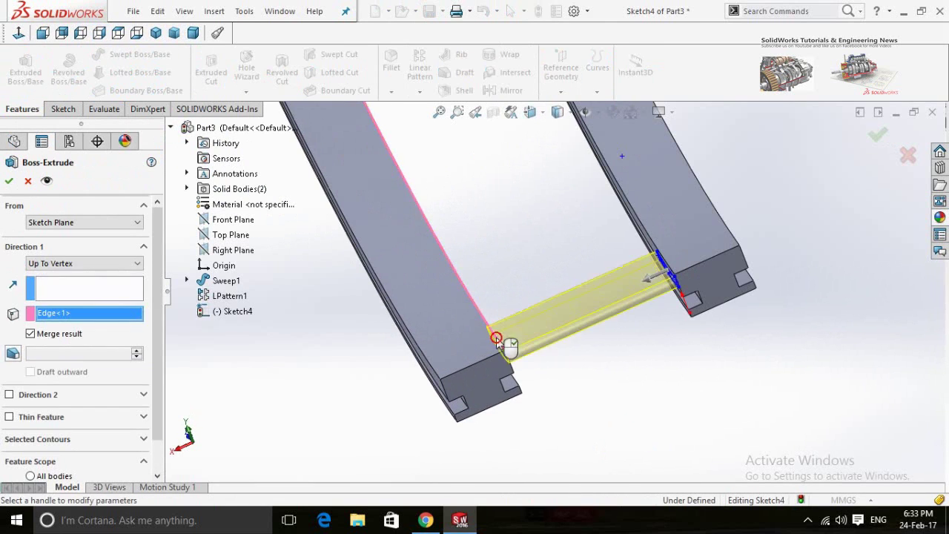
click(9, 182)
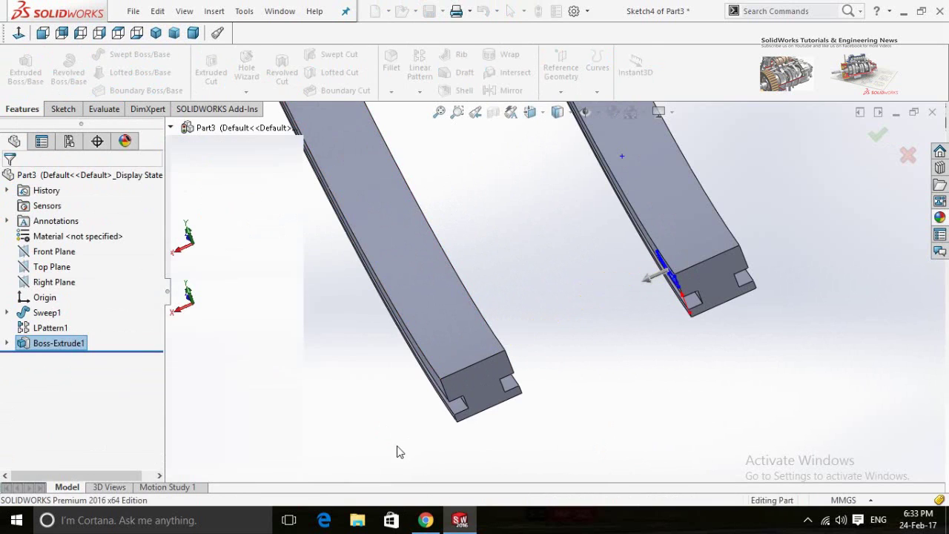
scroll(450, 415, up, 4)
middle_drag(405, 415, 521, 373)
Step: Start a Curve Driven Pattern along Sketch3 that repeats Boss-Extrude1
click(420, 92)
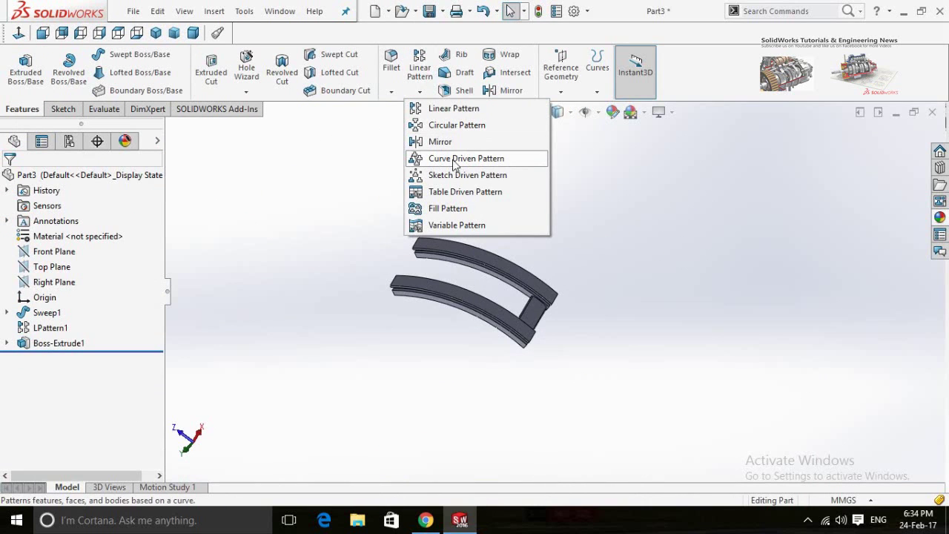
click(493, 160)
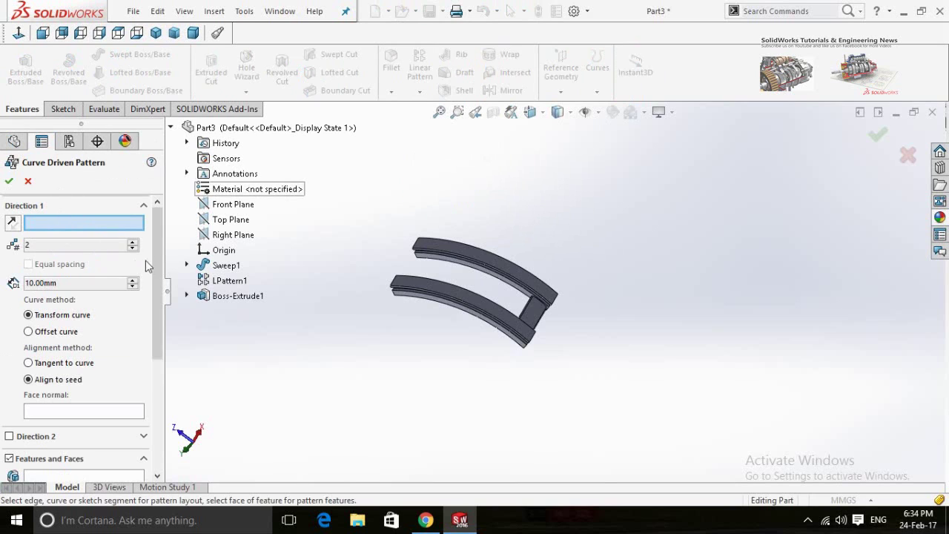
click(186, 265)
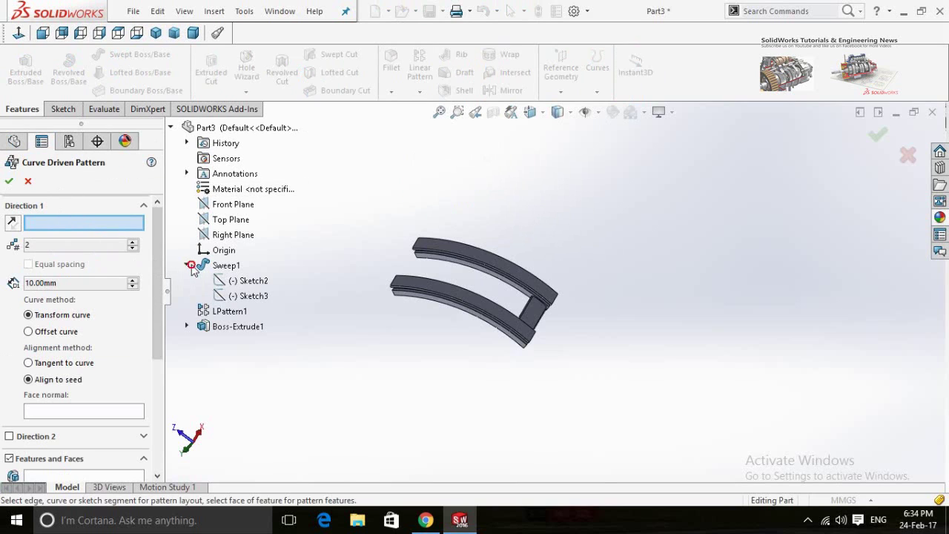
click(251, 295)
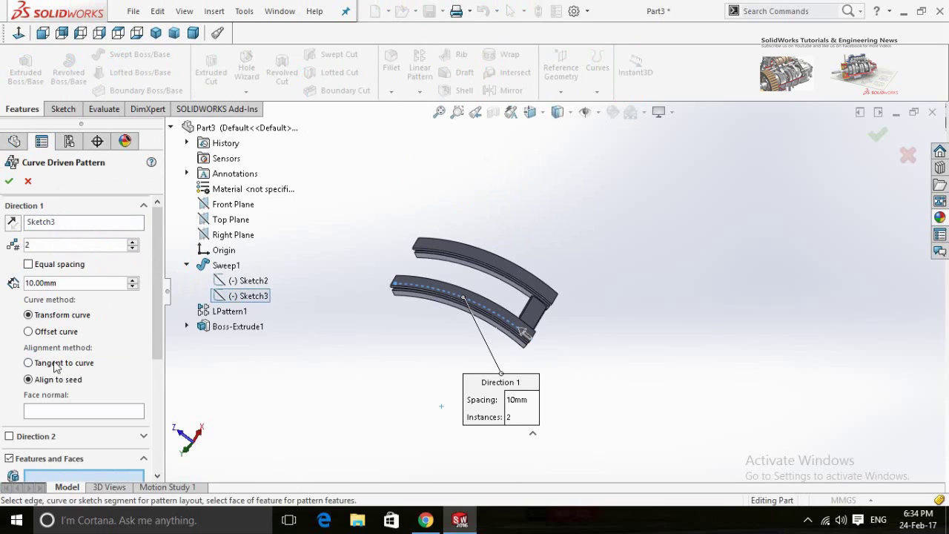
drag(157, 330, 155, 399)
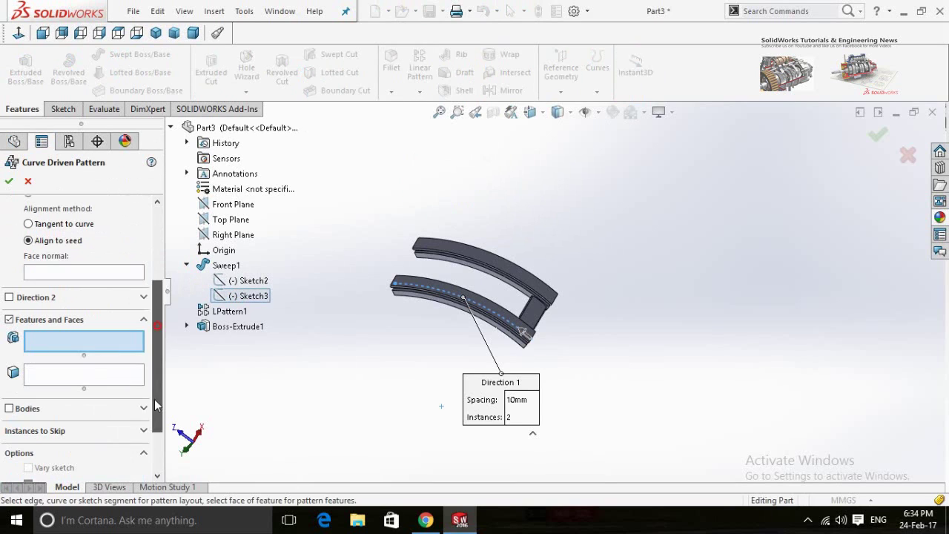
click(226, 332)
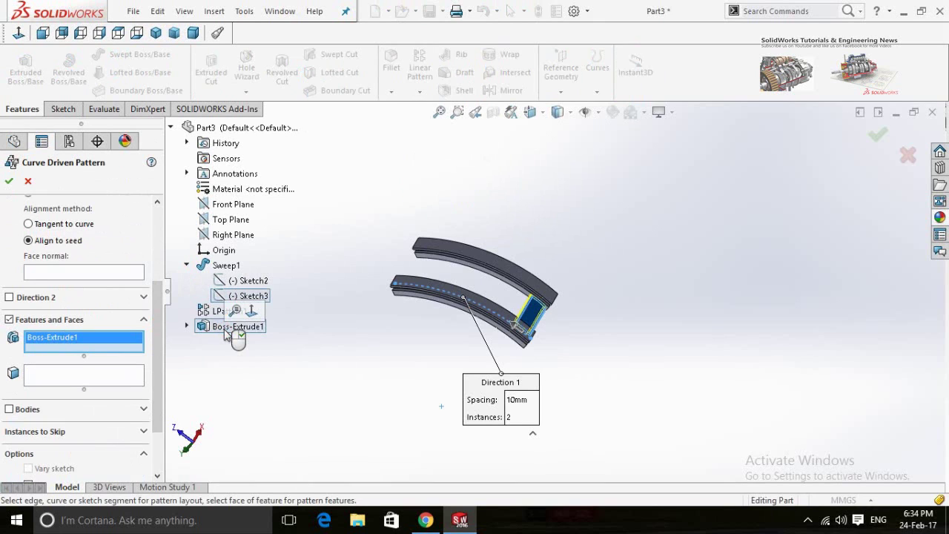
drag(162, 380, 165, 292)
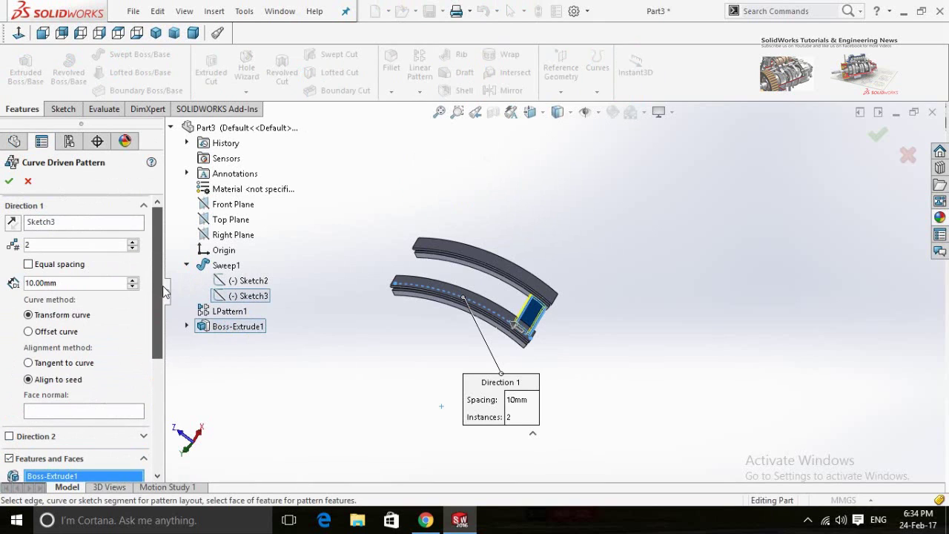
Step: Toggle Equal spacing and adjust the instance count, settling at 4
click(28, 264)
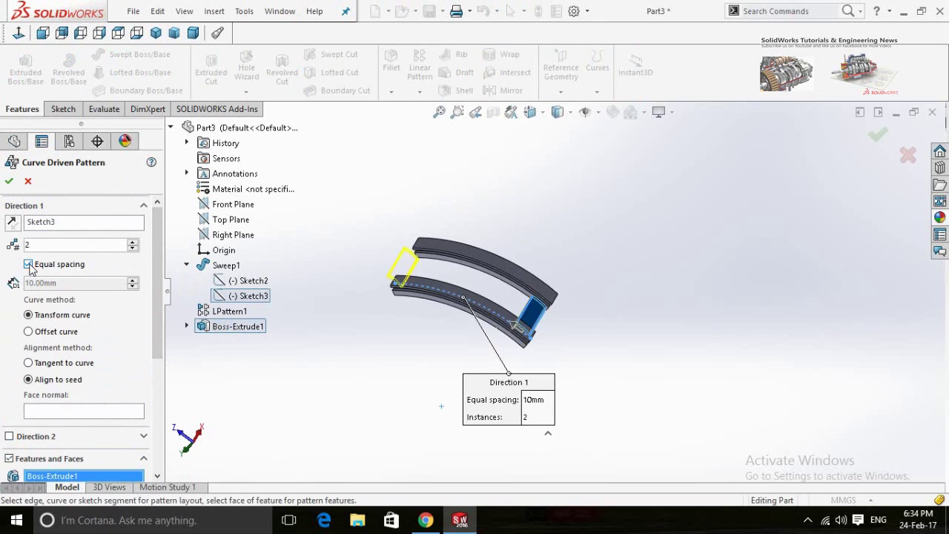
click(134, 241)
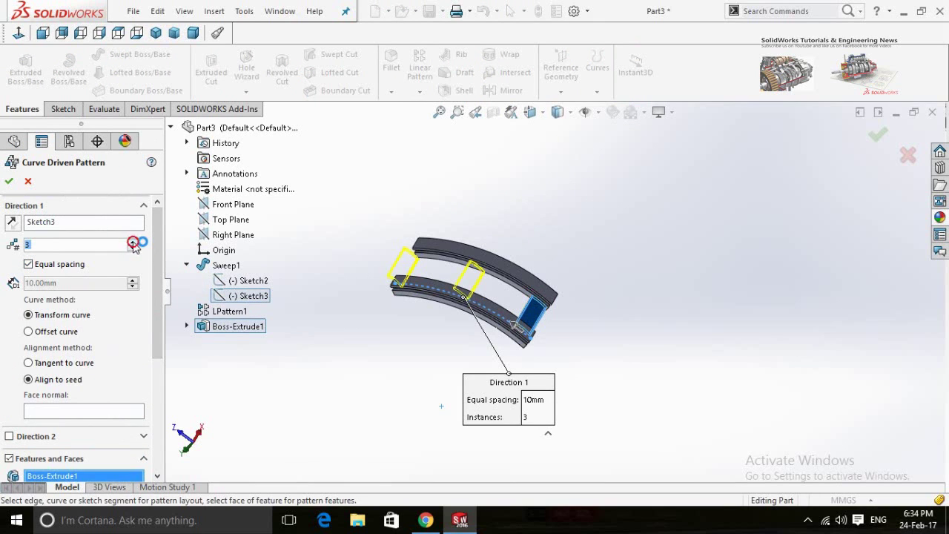
click(133, 242)
click(132, 242)
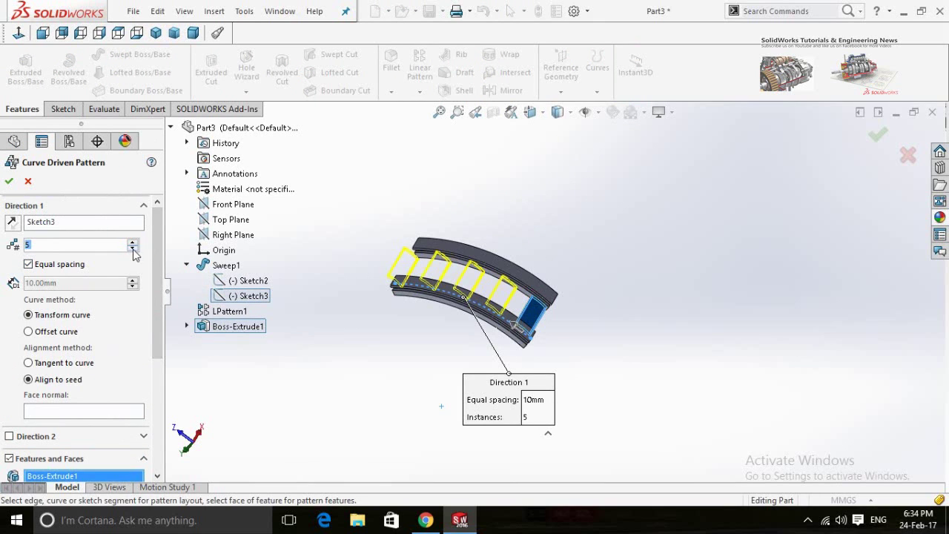
click(133, 249)
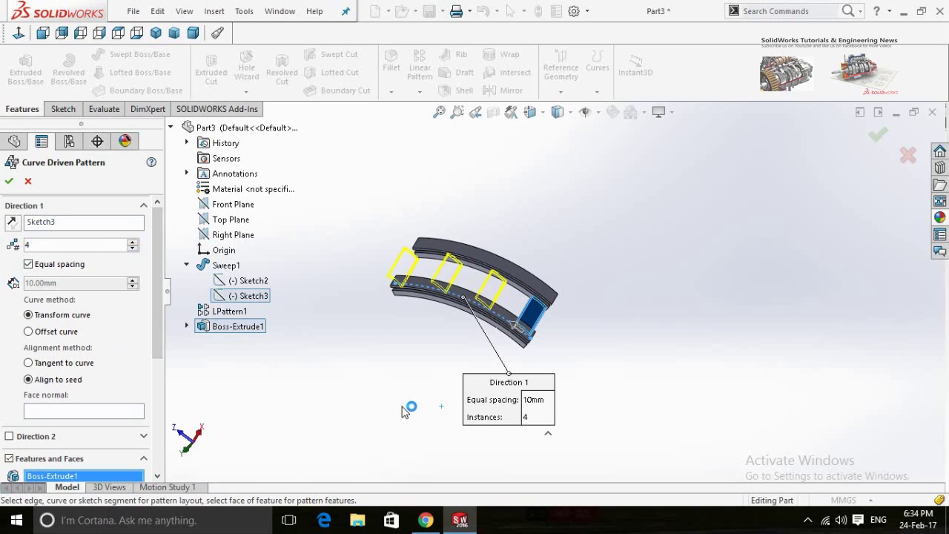
middle_drag(408, 398, 434, 328)
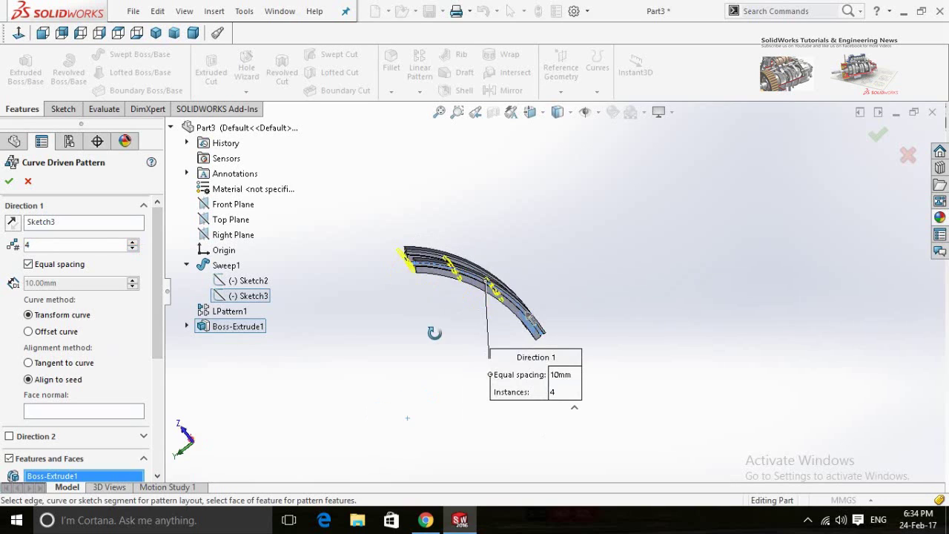
Step: Keep Transform curve, align Tangent to curve, and set the pattern to 5 instances
click(62, 332)
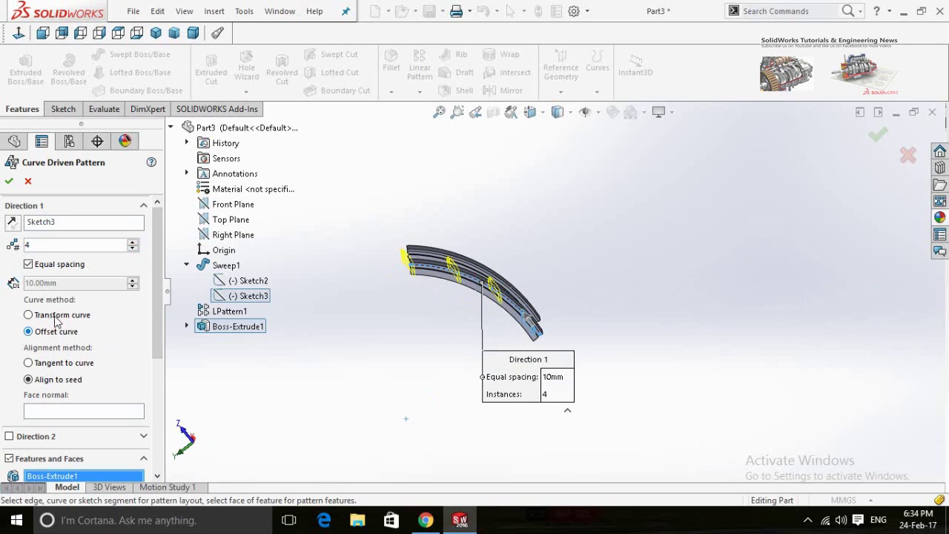
click(56, 316)
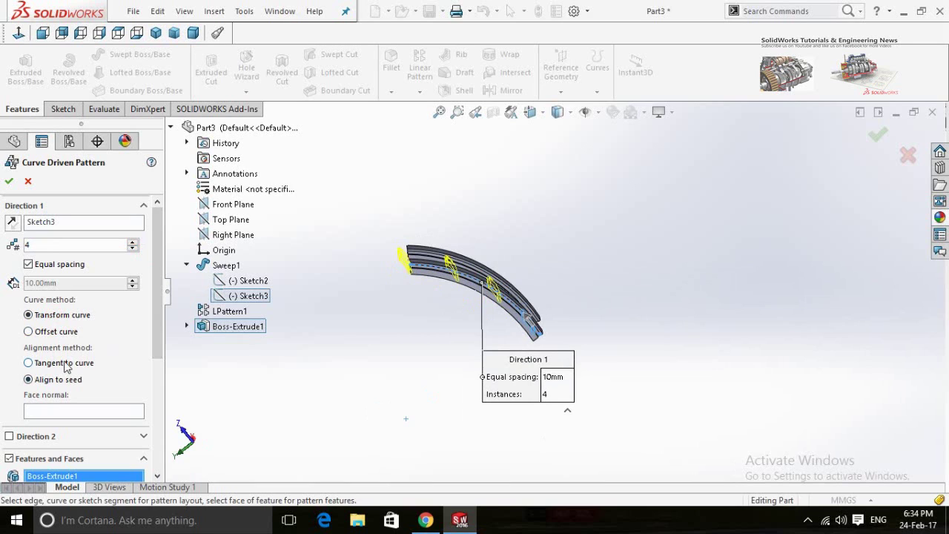
click(66, 365)
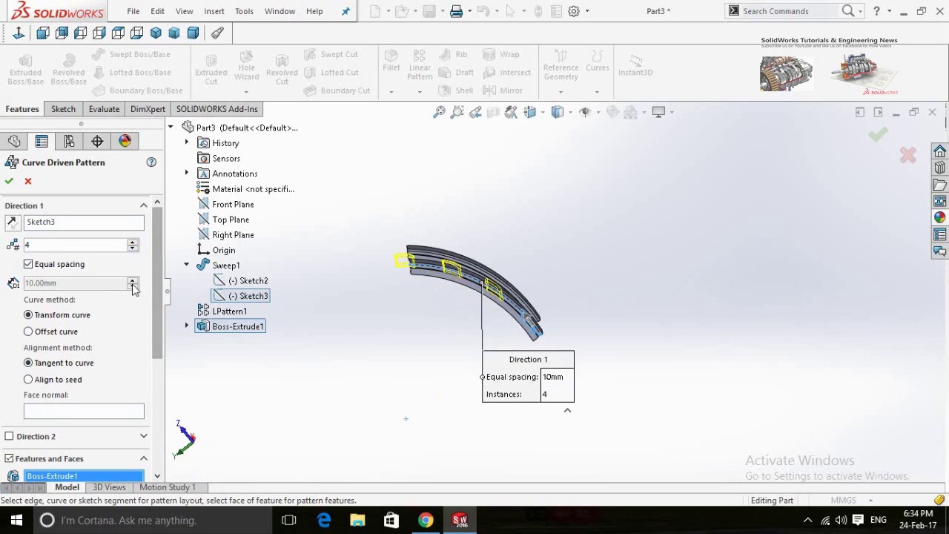
click(133, 248)
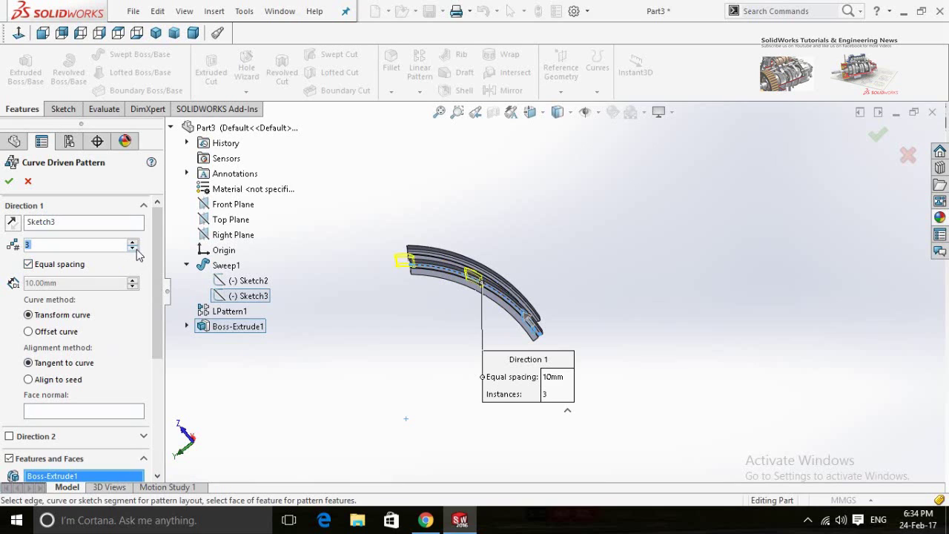
click(132, 242)
click(132, 242)
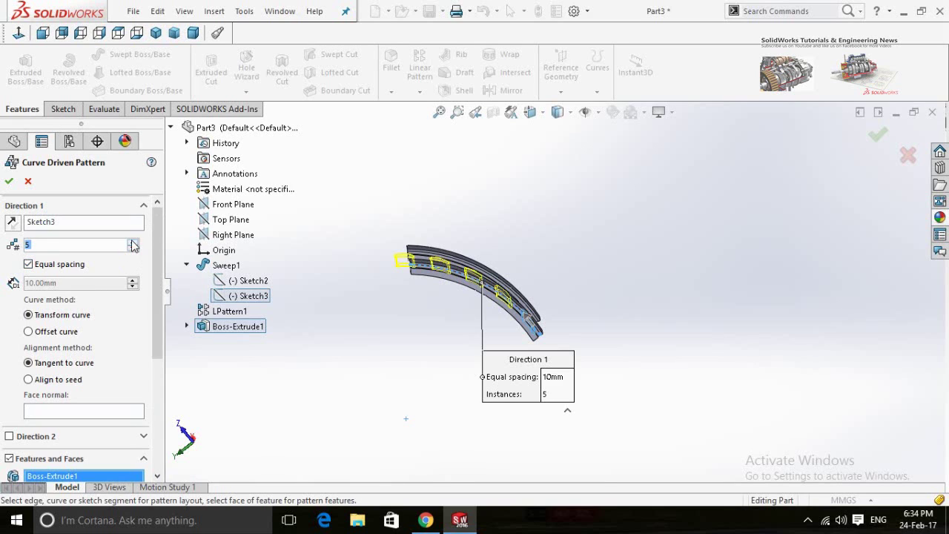
scroll(156, 304, down, 1)
scroll(156, 304, up, 1)
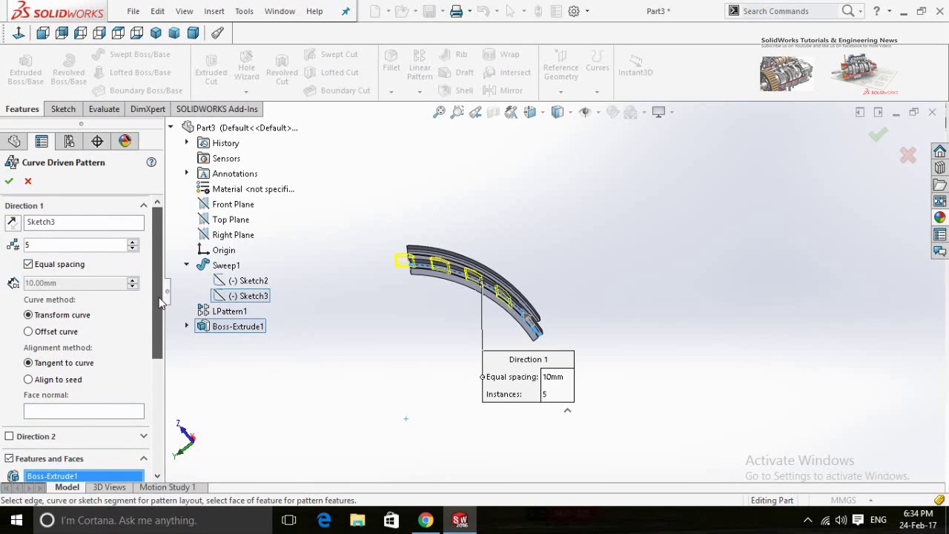
Step: Turn off equal spacing and set the pattern spacing to 200 mm, after trying 30 and 100
click(28, 264)
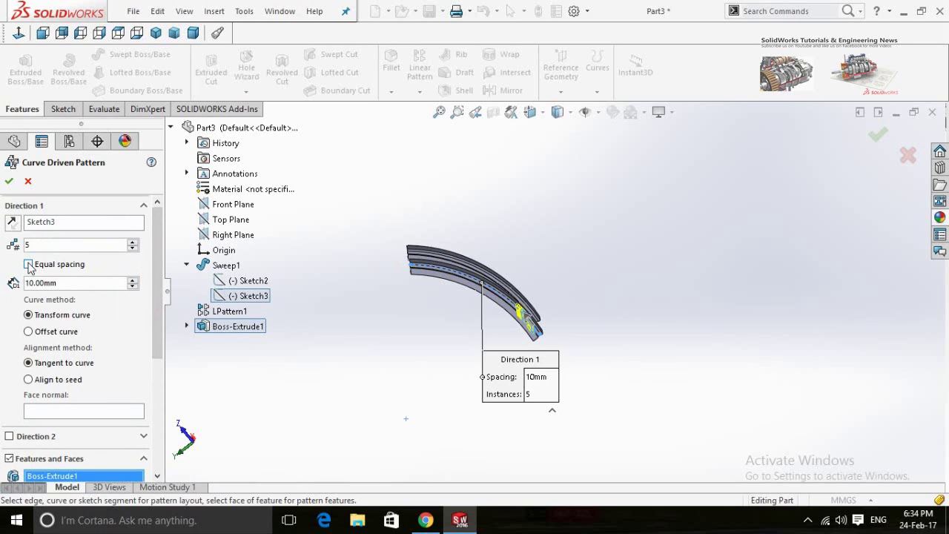
double_click(81, 283)
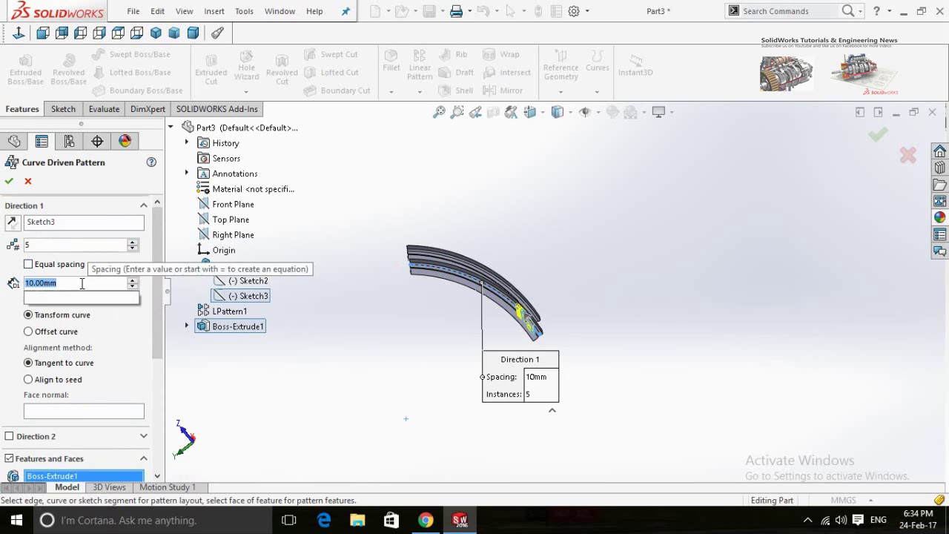
text(30)
key(Return)
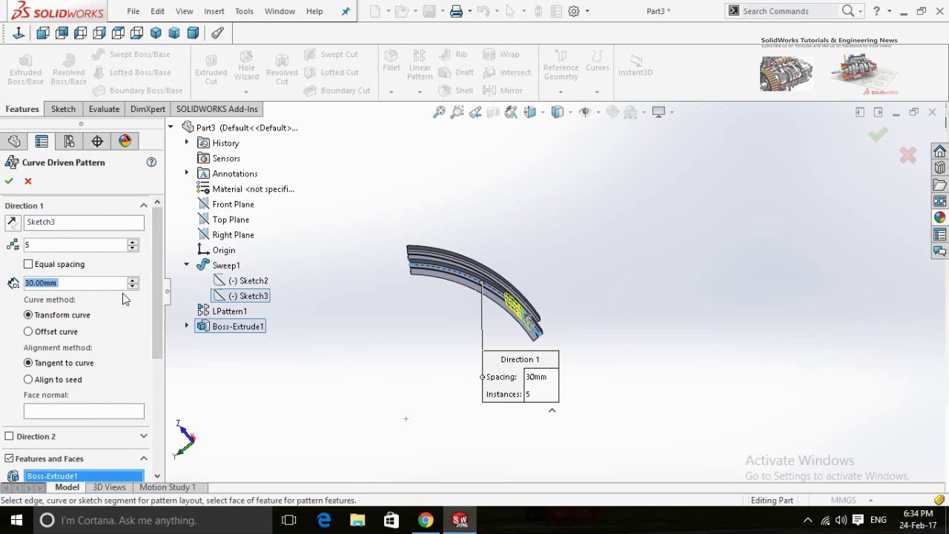
scroll(492, 303, down, 3)
middle_drag(485, 338, 519, 348)
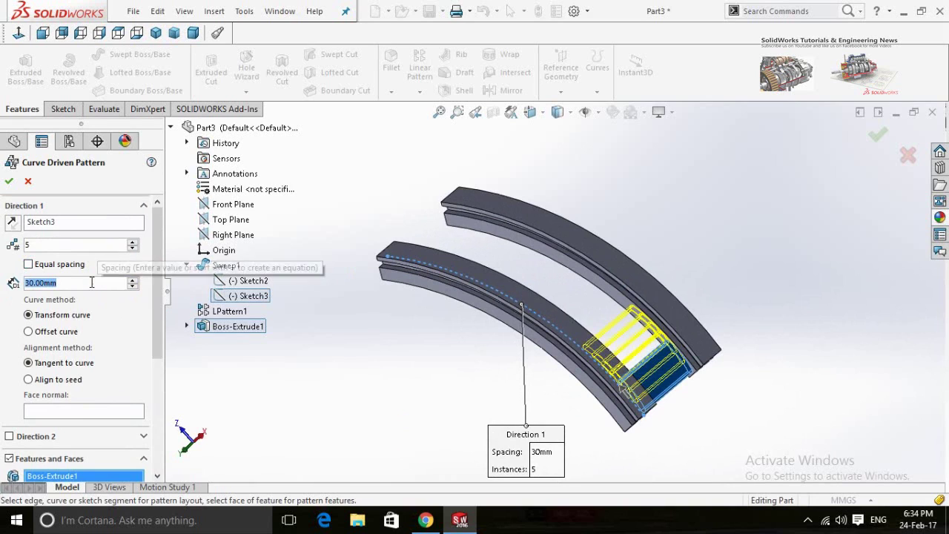
text(100)
key(Return)
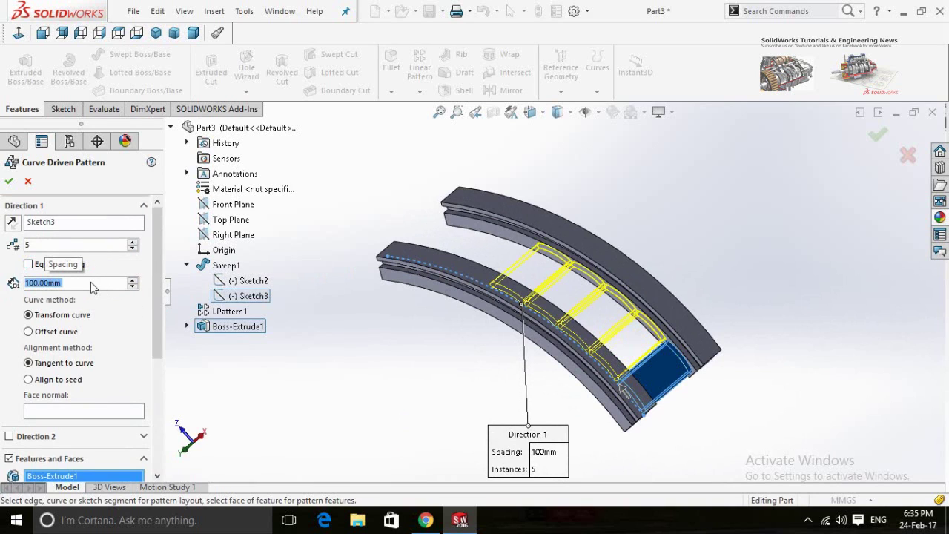
text(200)
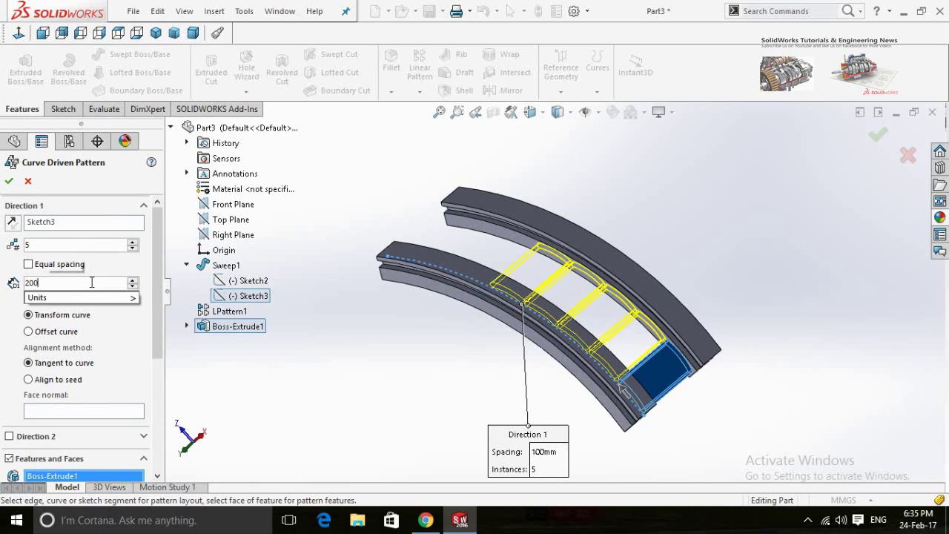
key(Return)
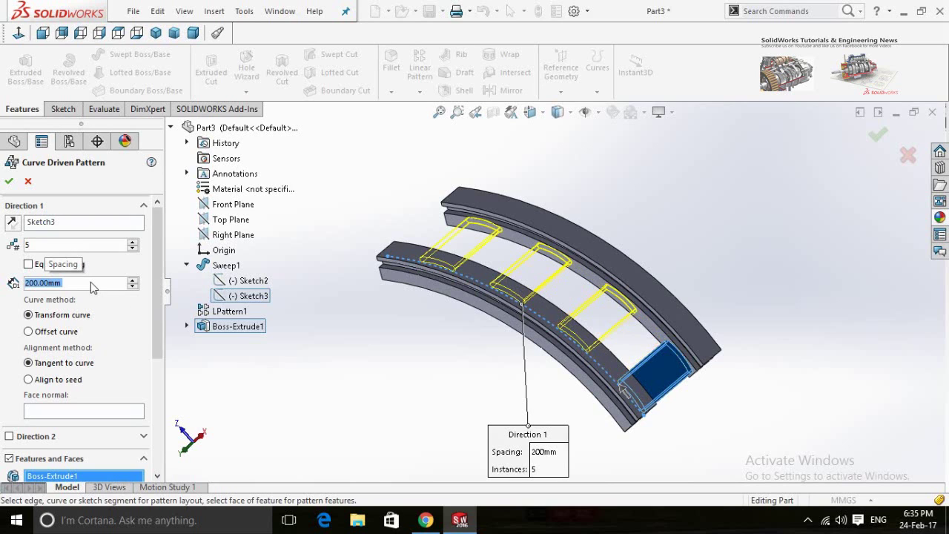
Step: Confirm the curve driven pattern to create CrvPattern1, then clear the selection
drag(160, 314, 162, 400)
scroll(162, 401, up, 3)
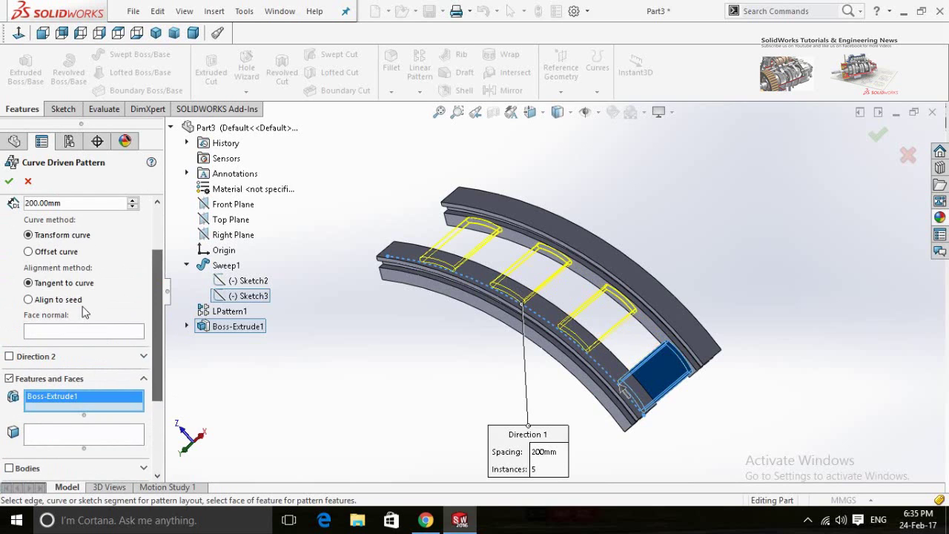
click(11, 180)
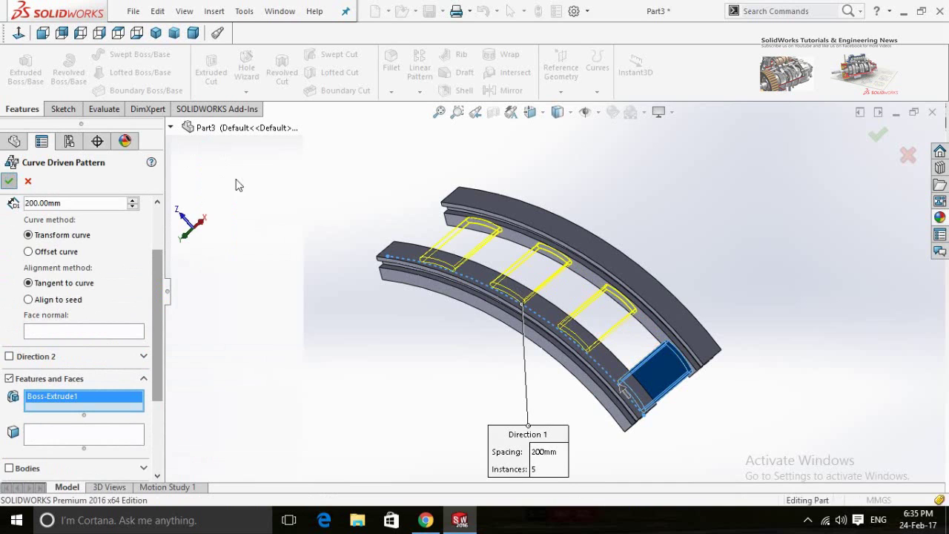
click(438, 393)
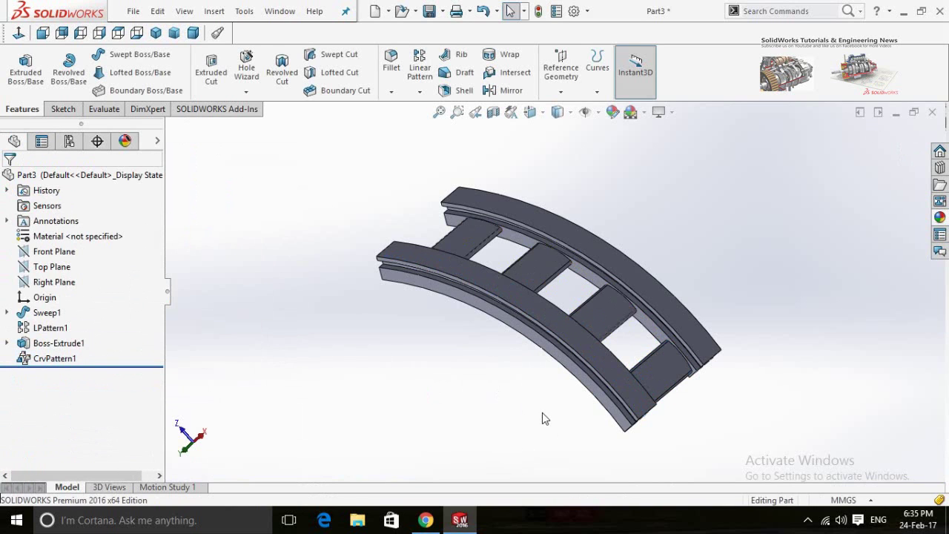